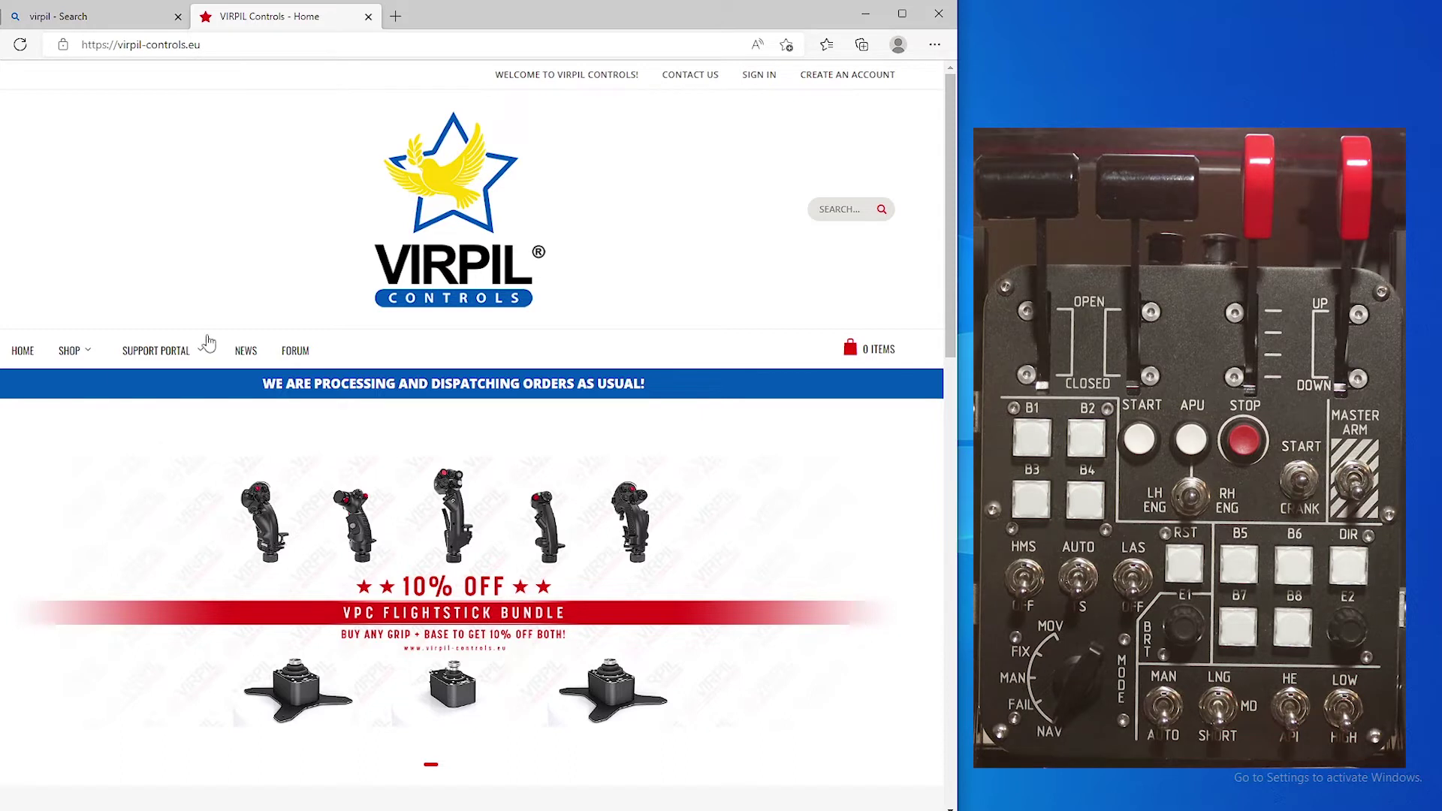
Go to the Software downloads page under the VIRPIL Support Portal menu.
mouse_move(197, 353)
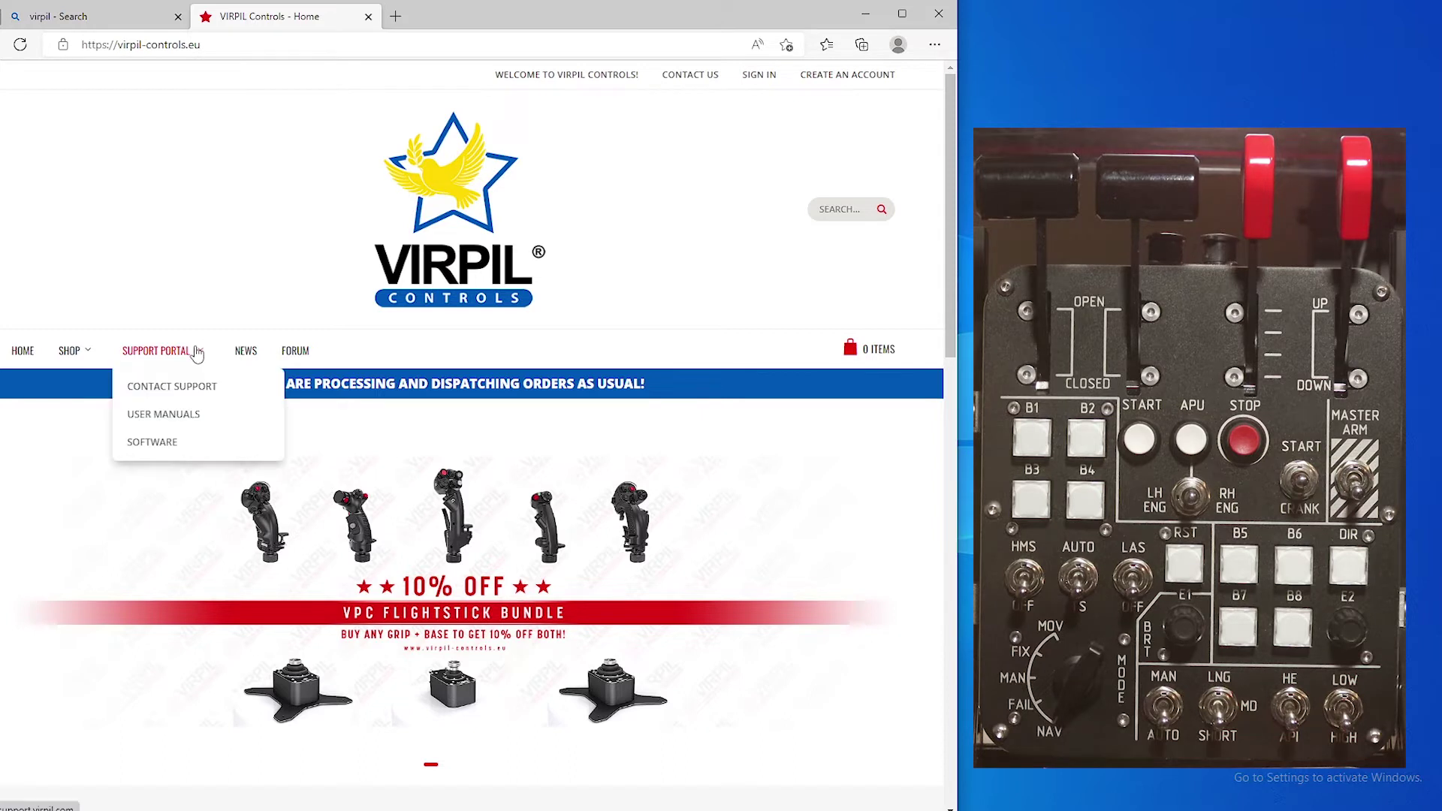
left_click(169, 448)
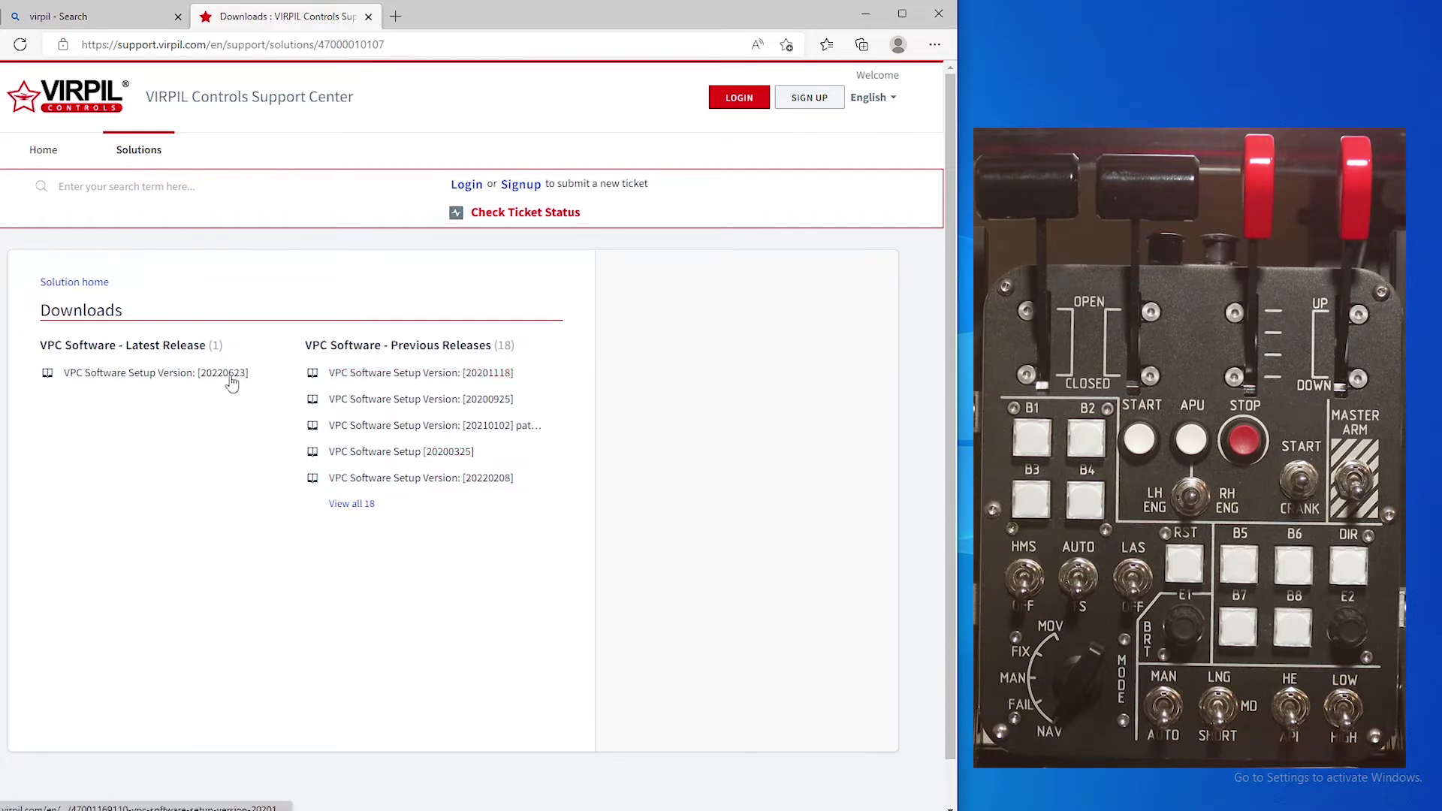
Open the VPC Software Setup Version [20220623] latest-release article.
left_click(143, 373)
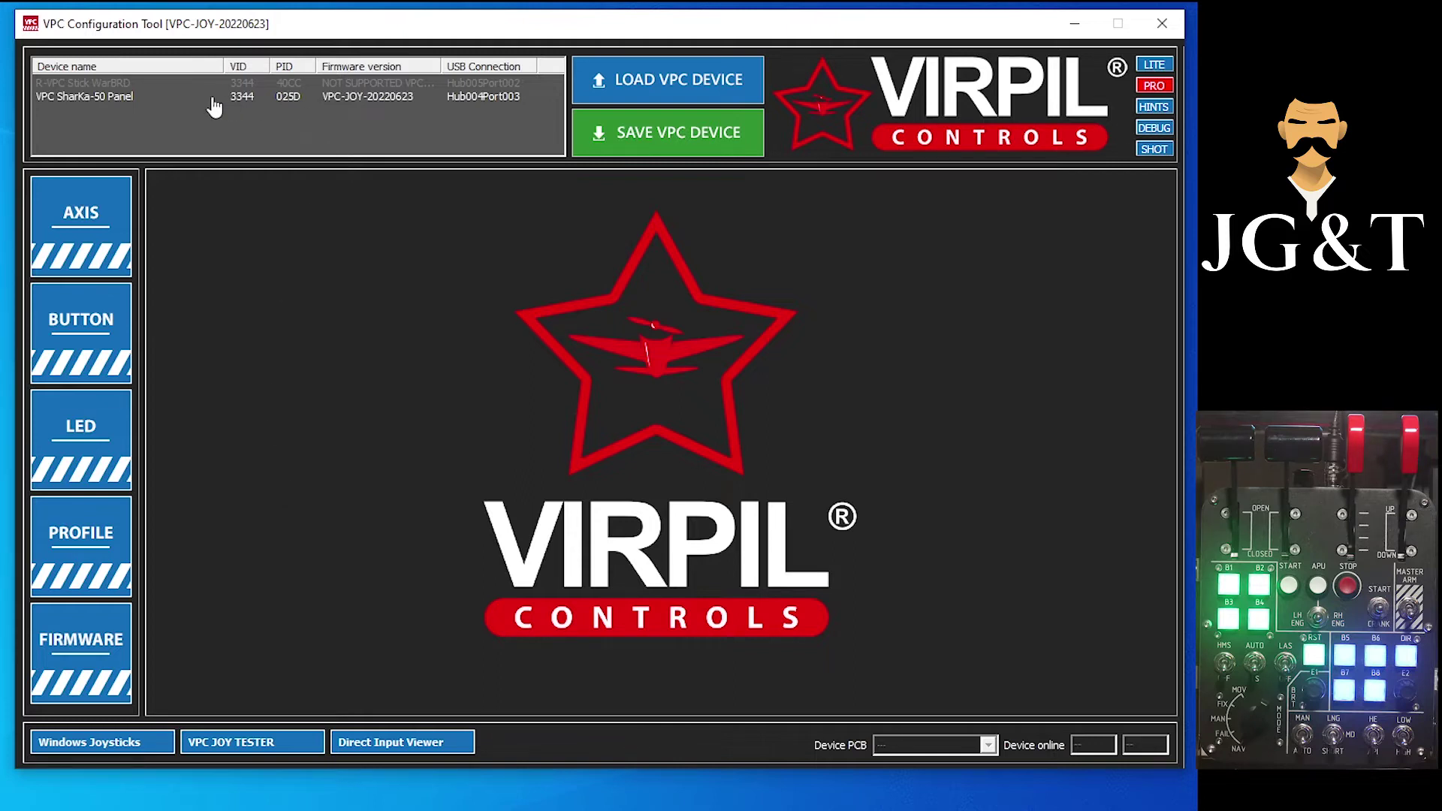
Connect to the VPC SharKa-50 Panel, briefly selecting the WarBRD and switching back.
double_click(122, 106)
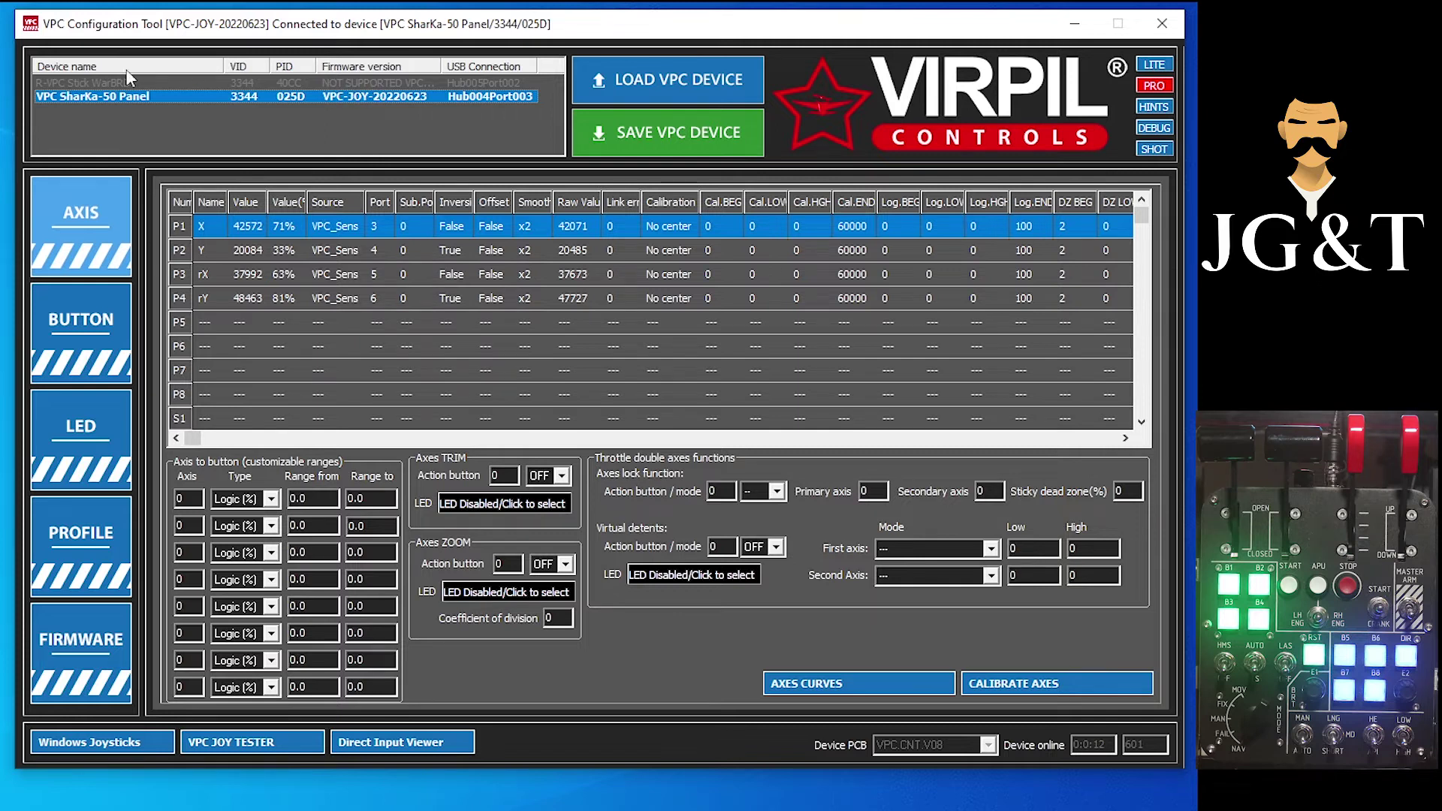
left_click(244, 85)
left_click(248, 98)
Run the SharKa-50 auto firmware update, accepting the factory-profile reset warning.
left_click(73, 662)
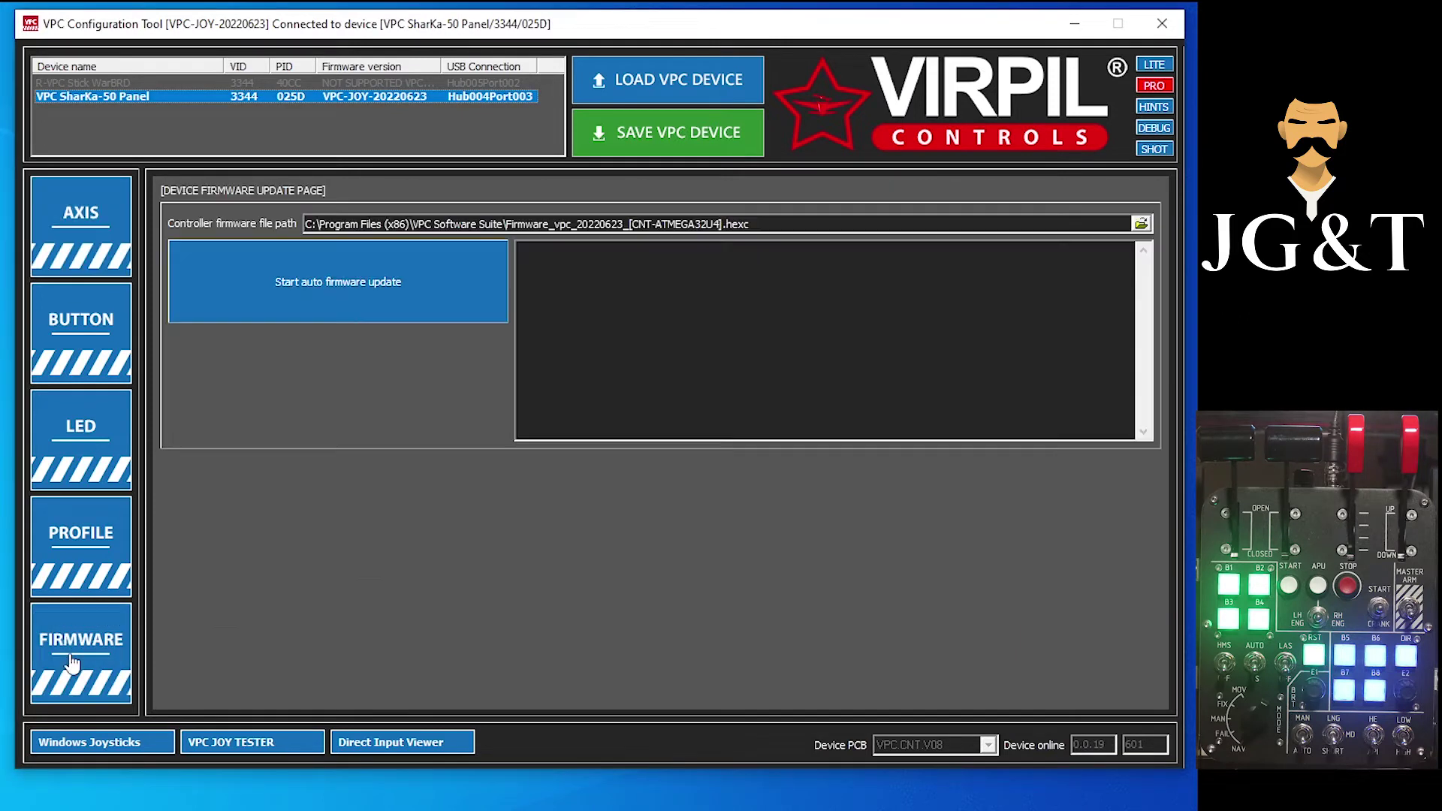
left_click(321, 282)
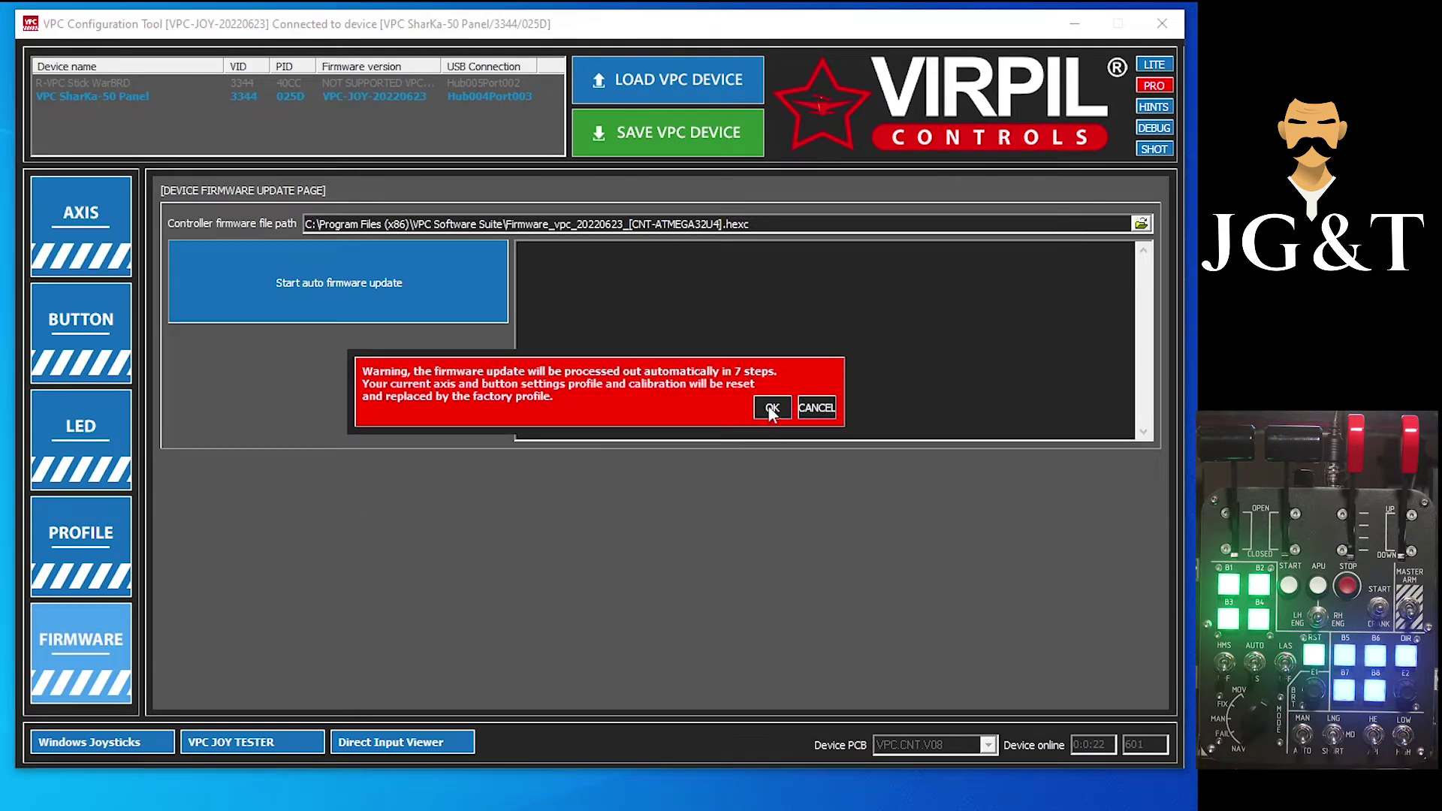
left_click(772, 409)
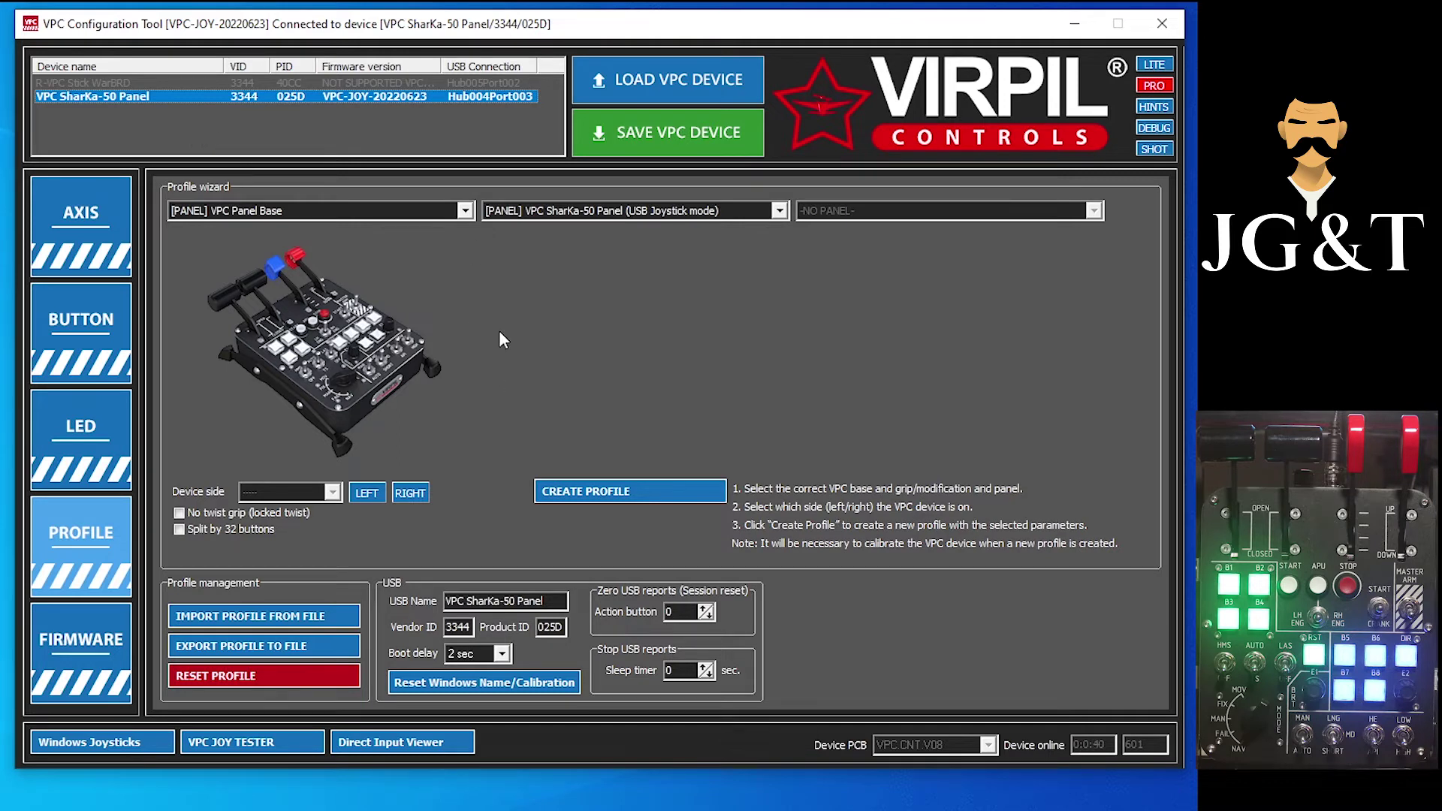
Choose VPC Panel Base with SharKa-50 Panel (USB Joystick mode) in the profile wizard.
left_click(465, 211)
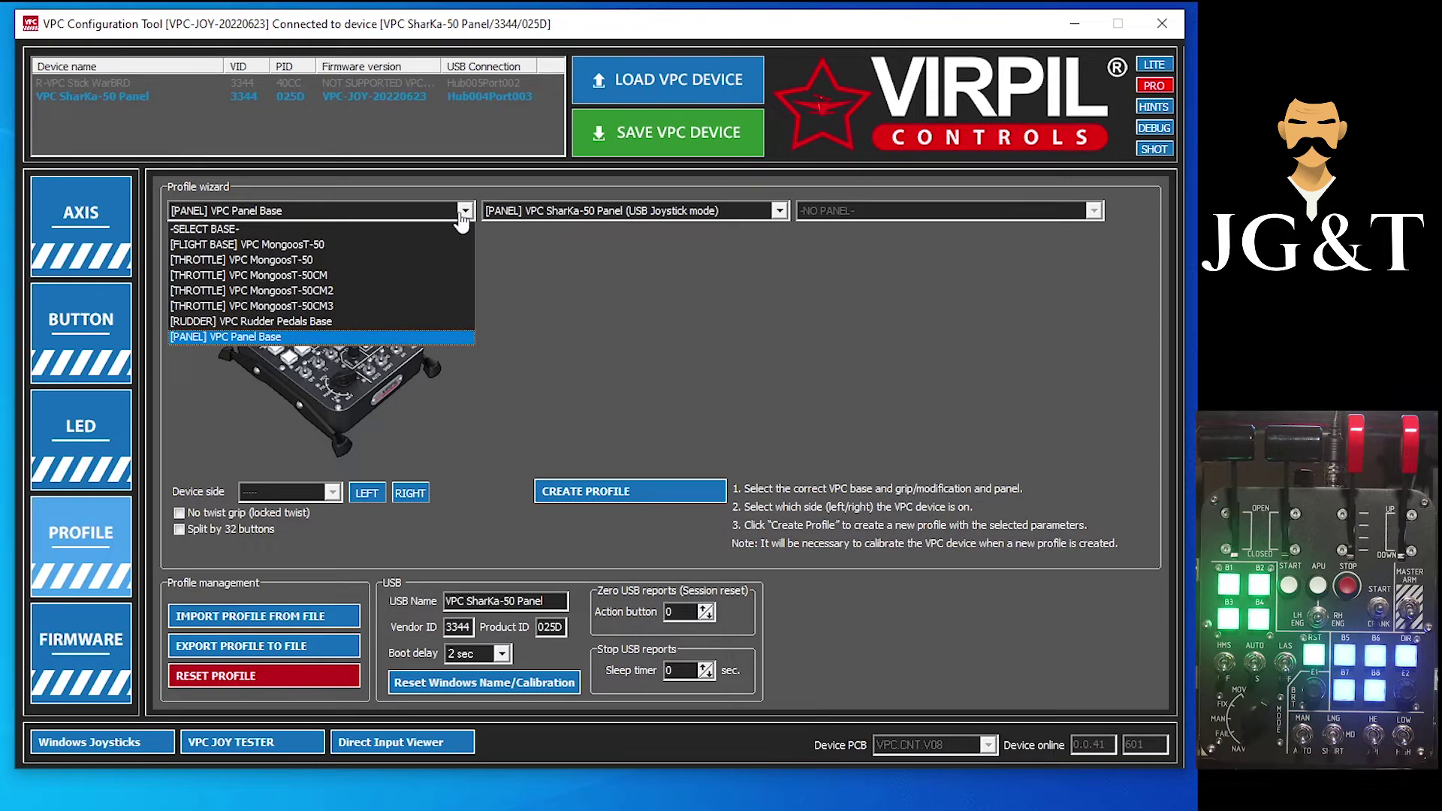
left_click(290, 343)
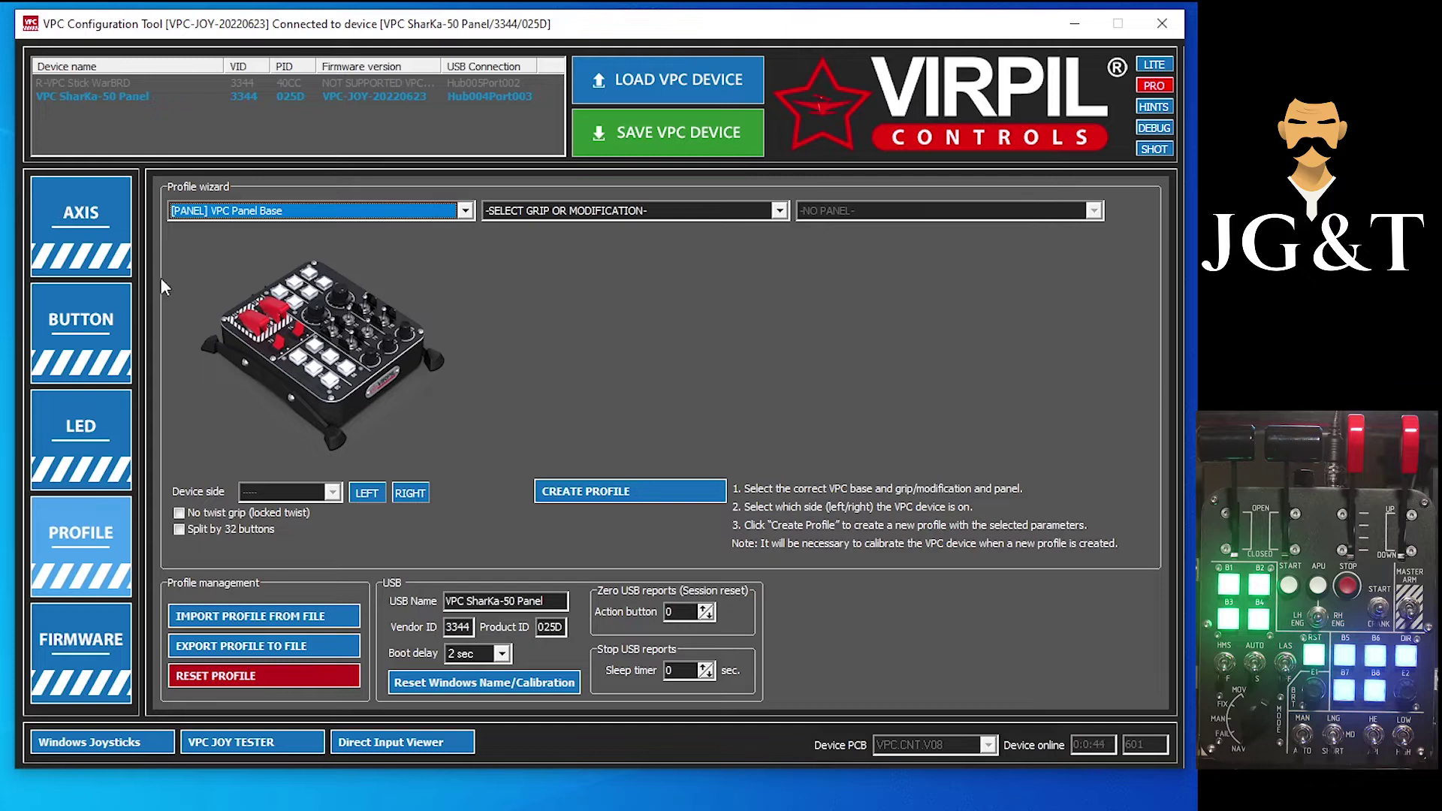
left_click(778, 210)
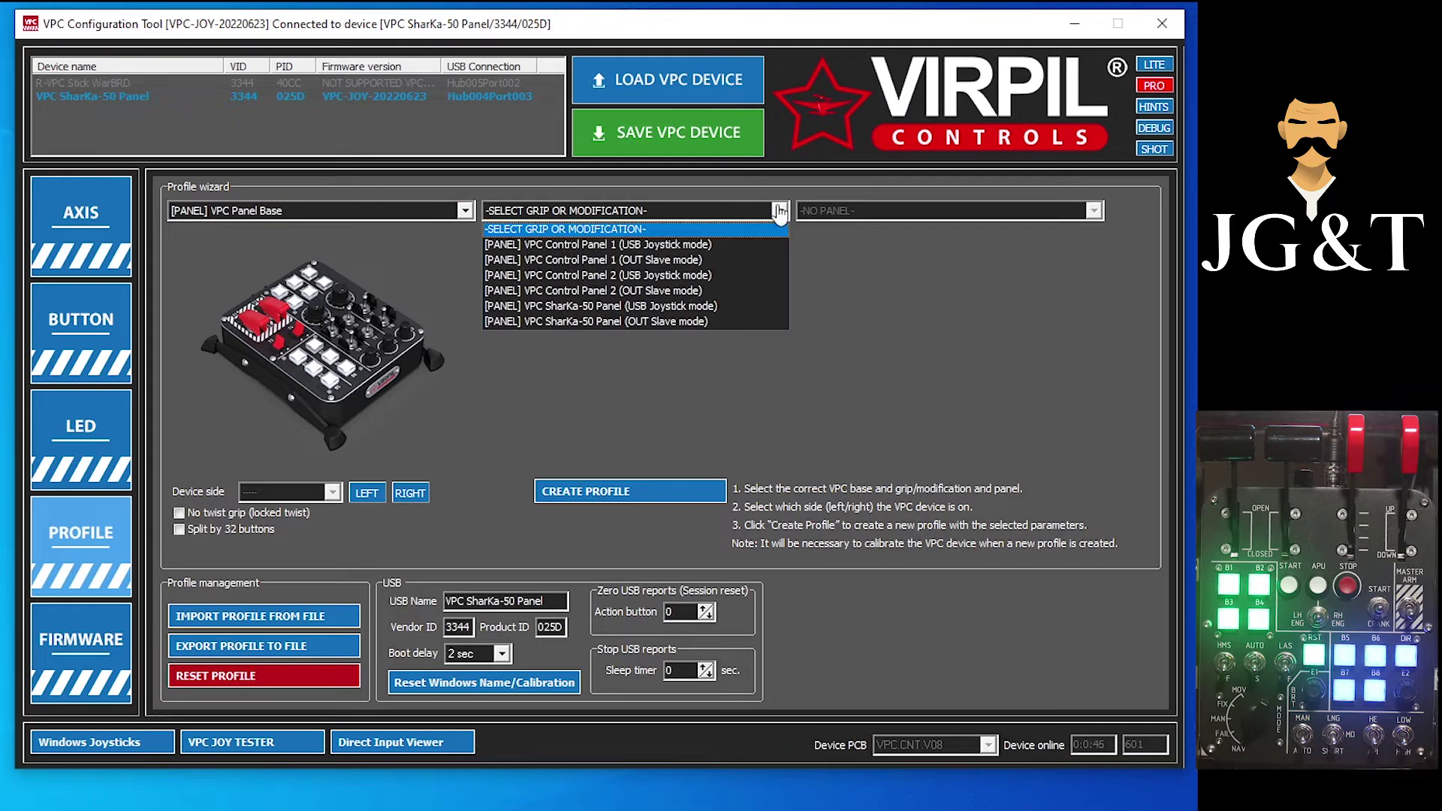
left_click(580, 315)
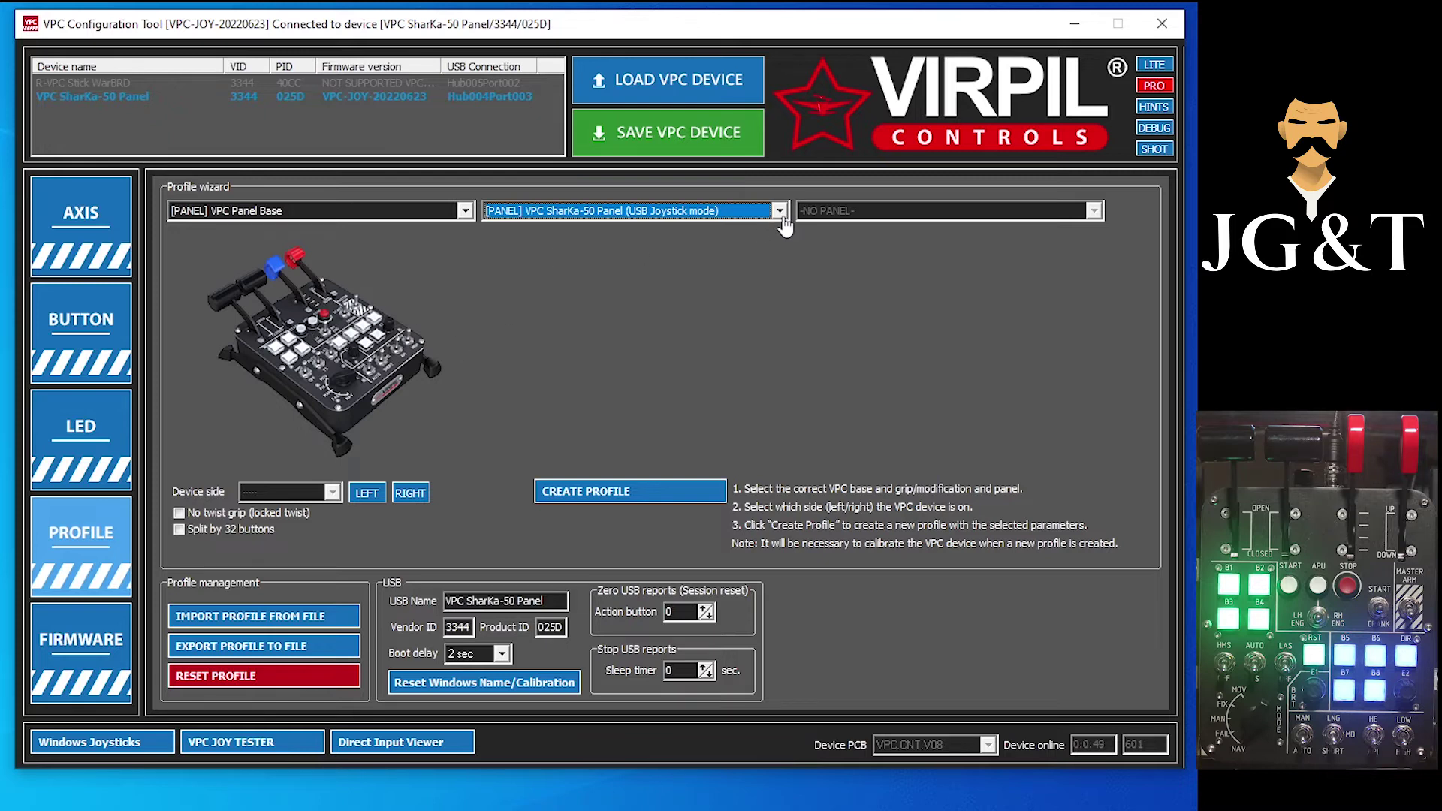
left_click(779, 213)
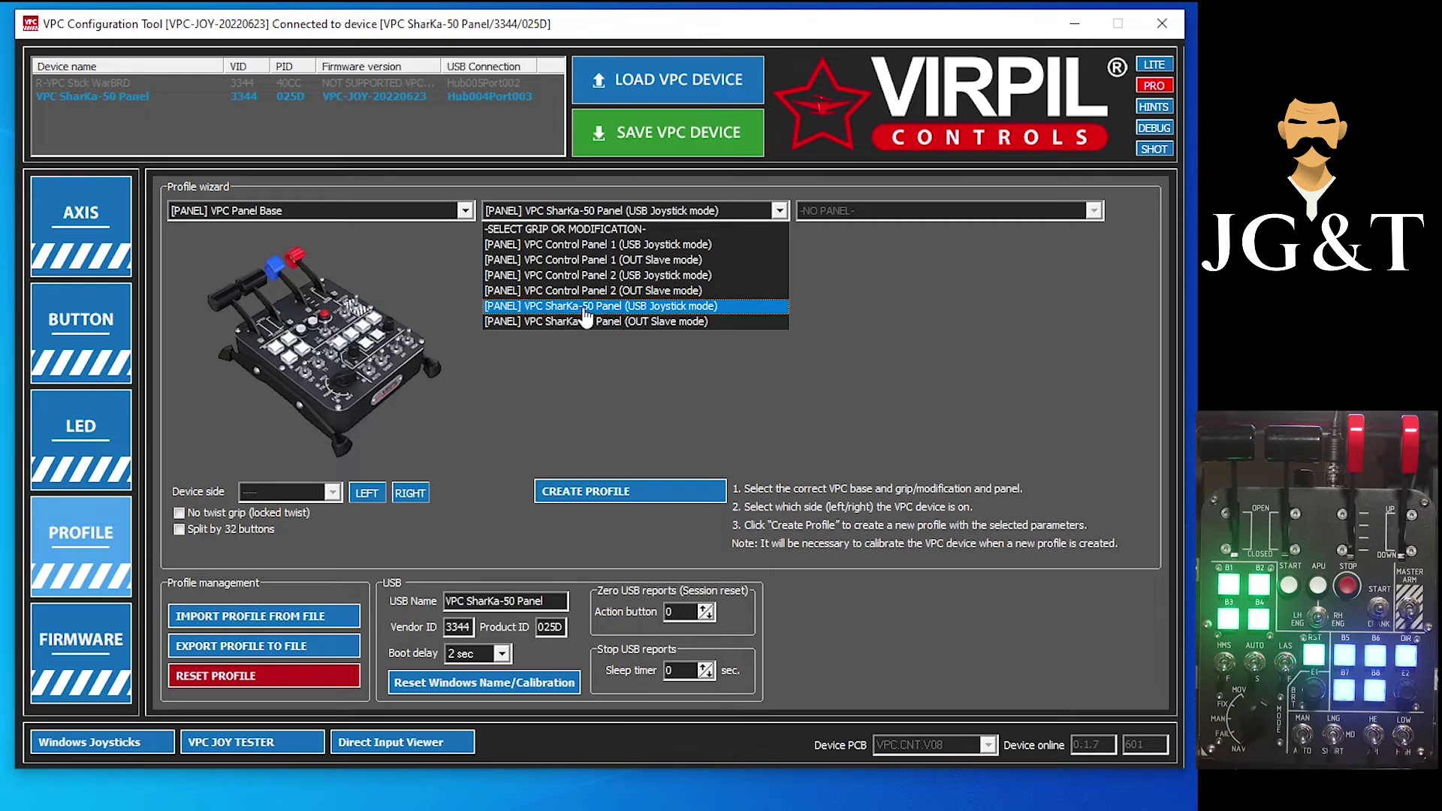
left_click(549, 307)
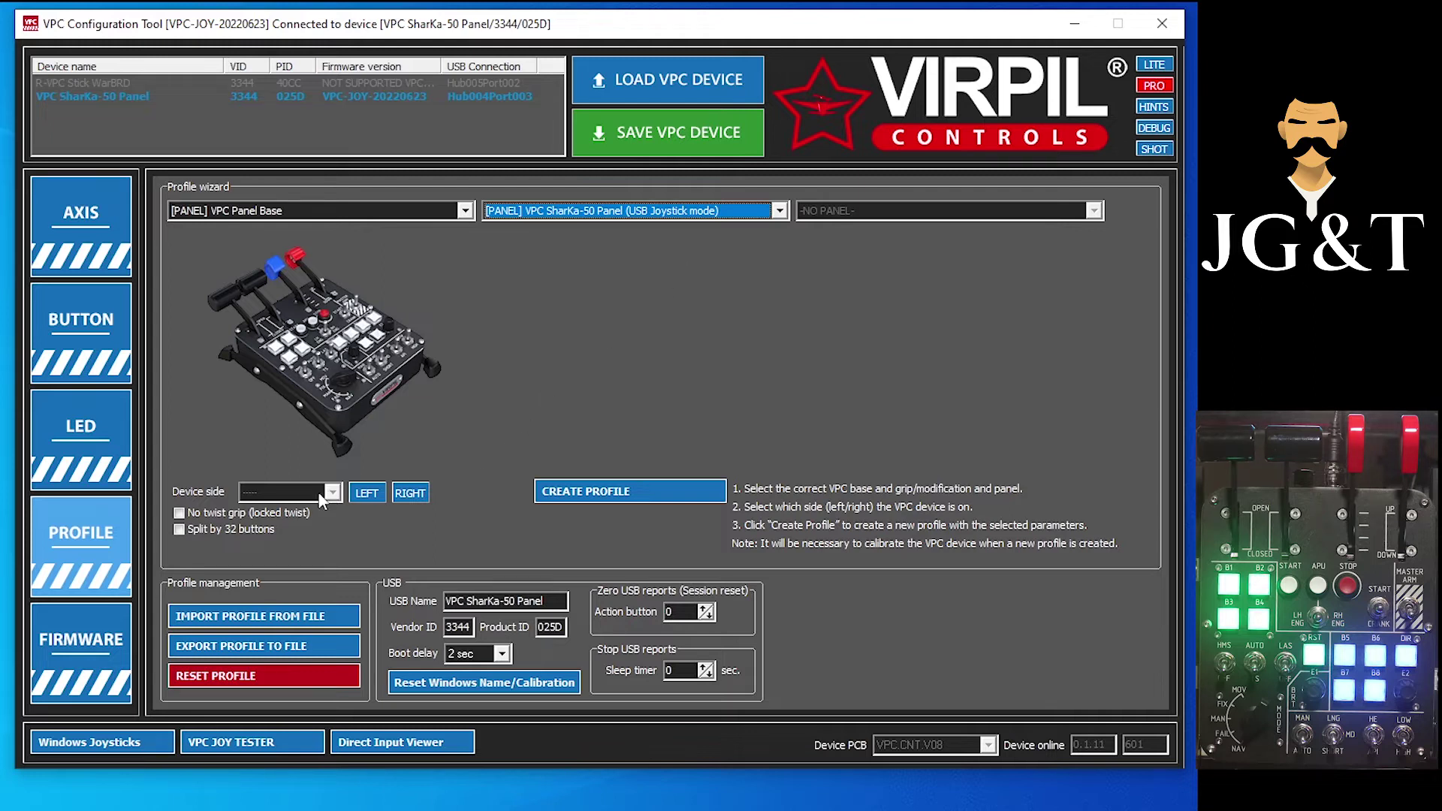
Set the device side to left, create the profile, and show the axis table.
left_click(368, 493)
left_click(588, 510)
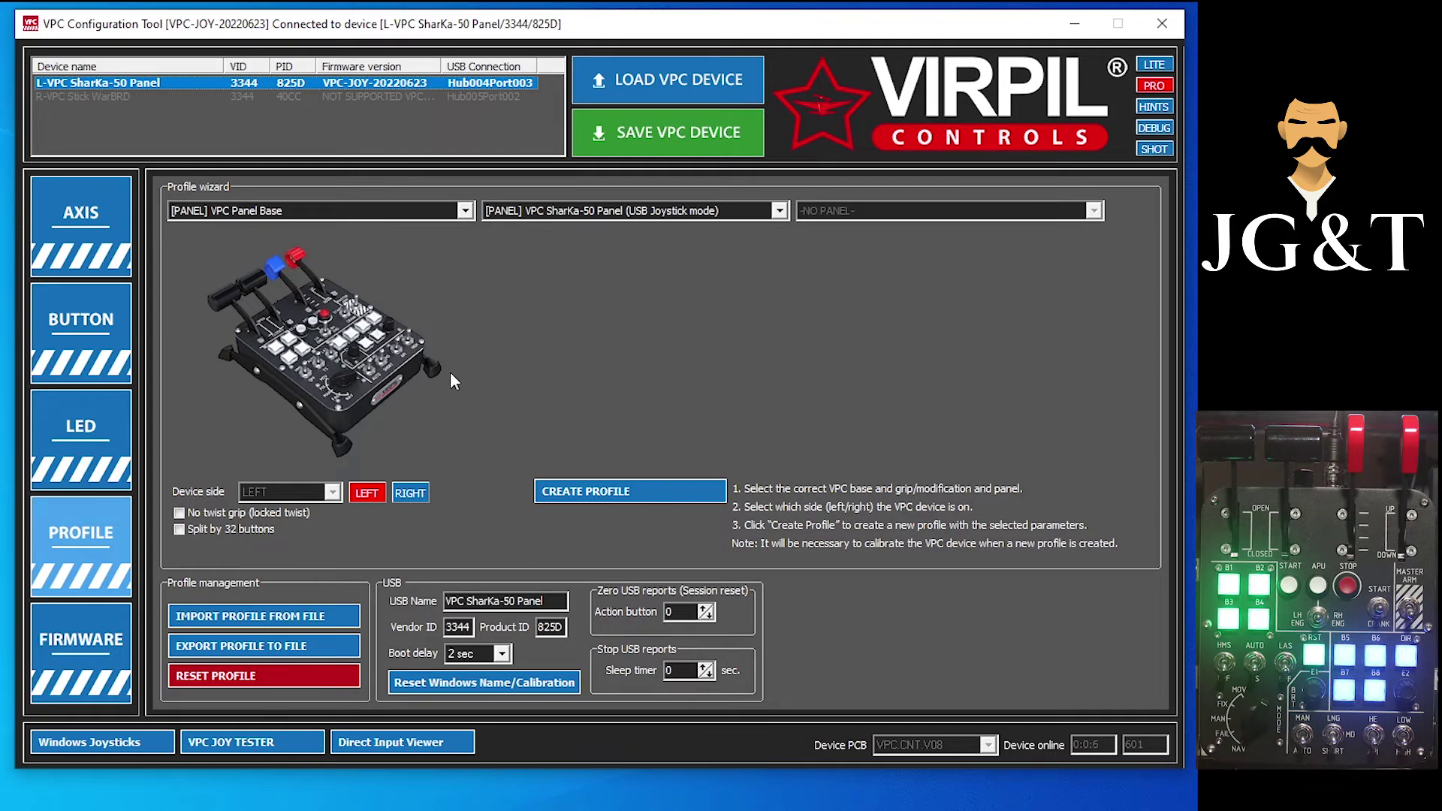
left_click(82, 235)
left_click(83, 235)
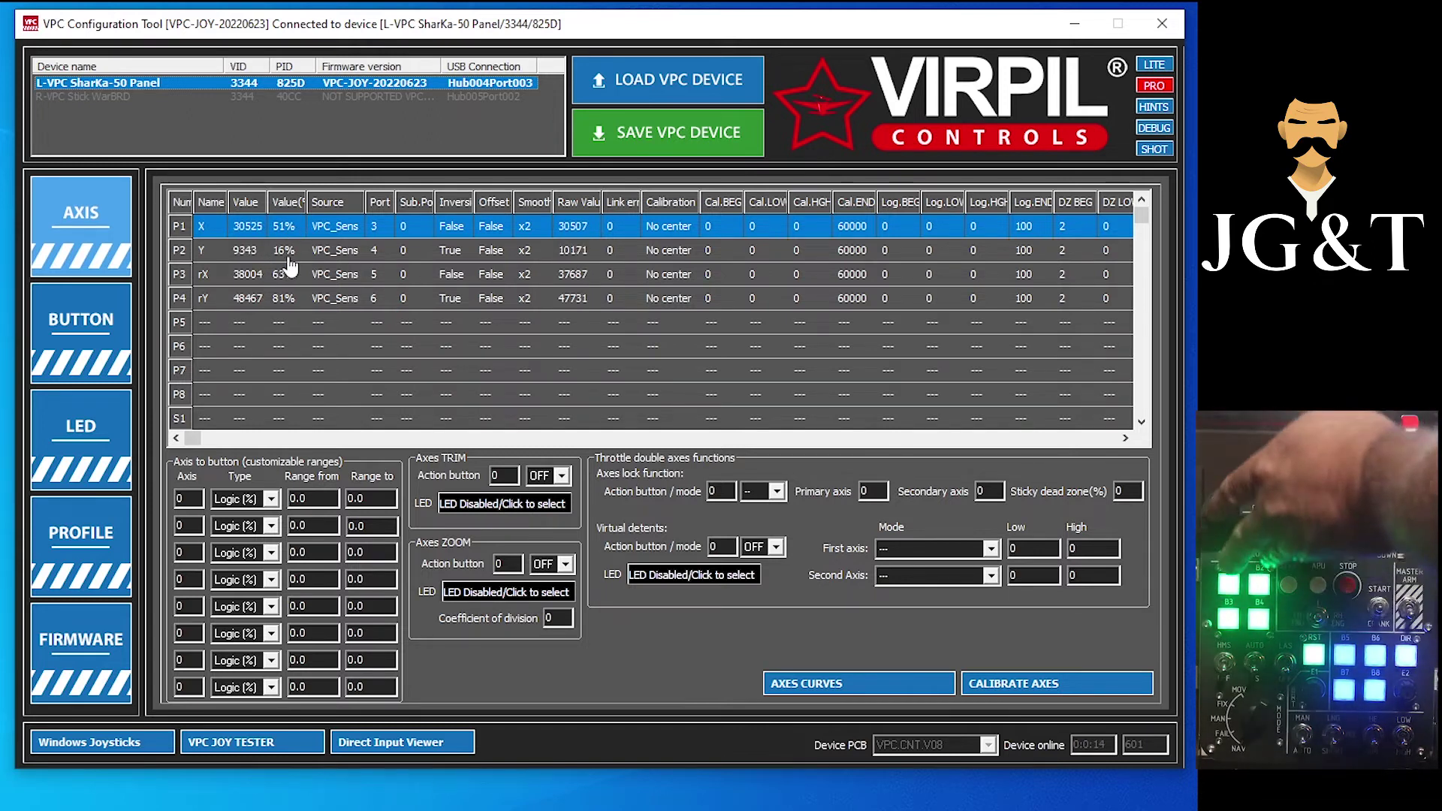
Calibrate the X, Y, rX and rY axes, save the calibration to the profile, then view LED settings.
left_click(1044, 684)
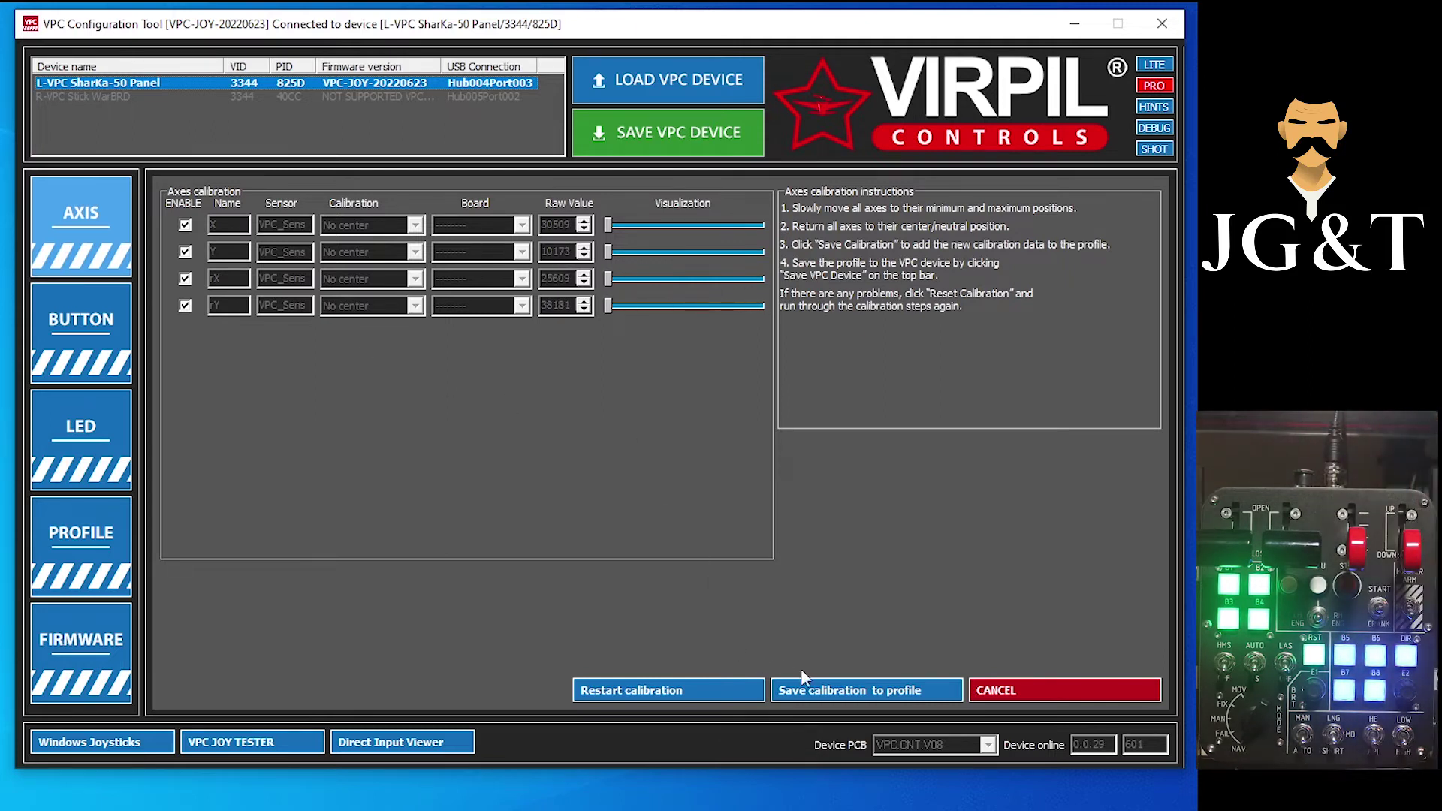
left_click(826, 691)
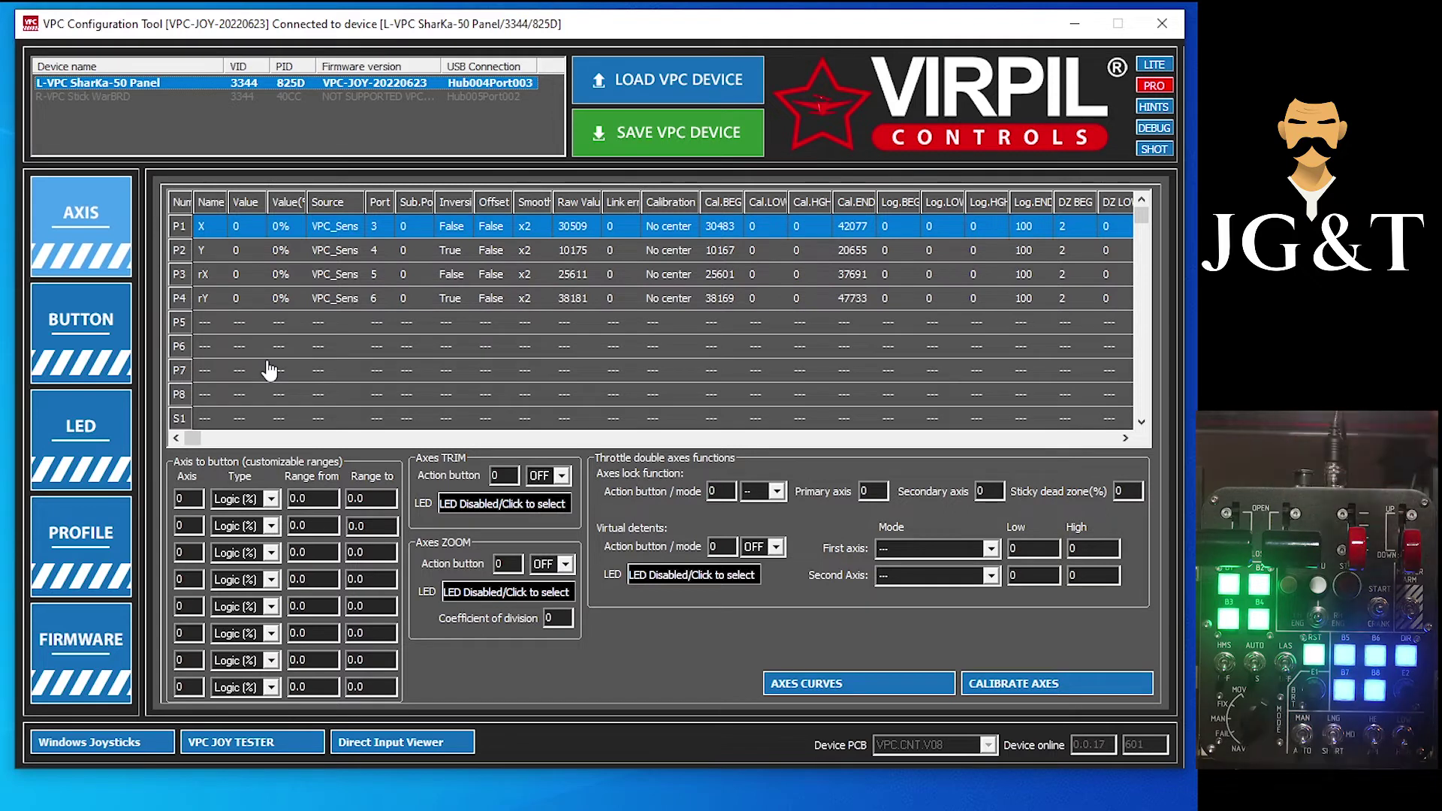
left_click(74, 439)
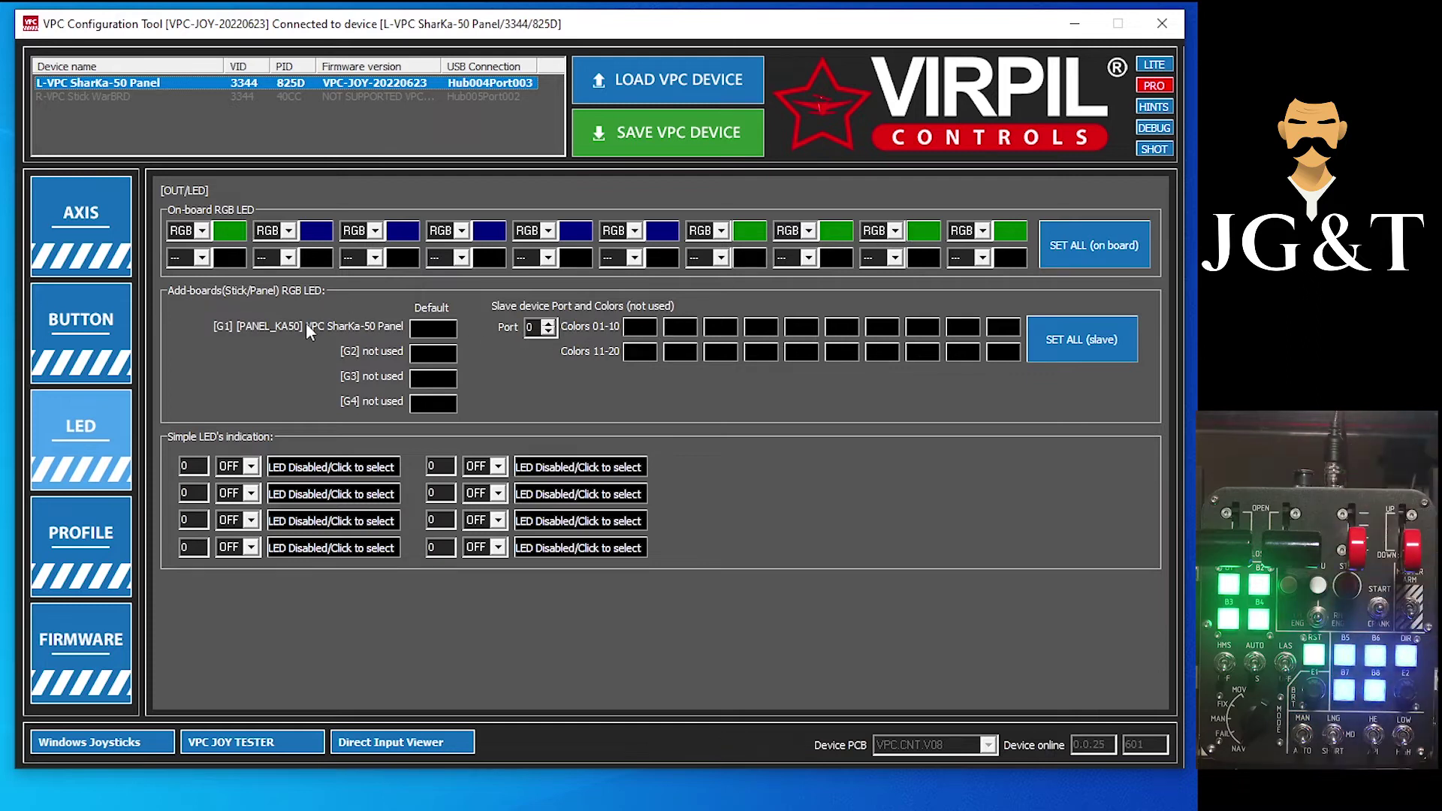
left_click(88, 347)
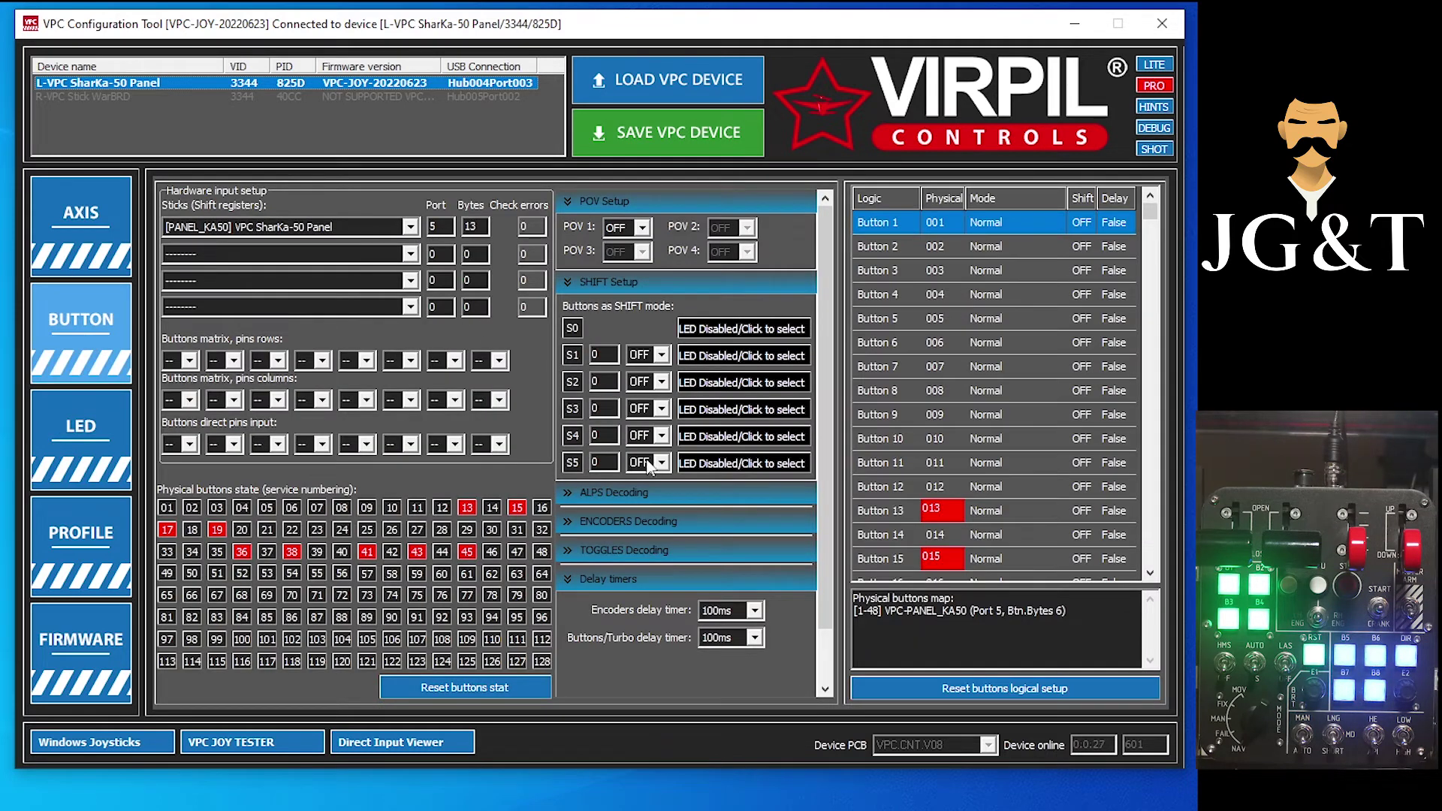
left_click(75, 236)
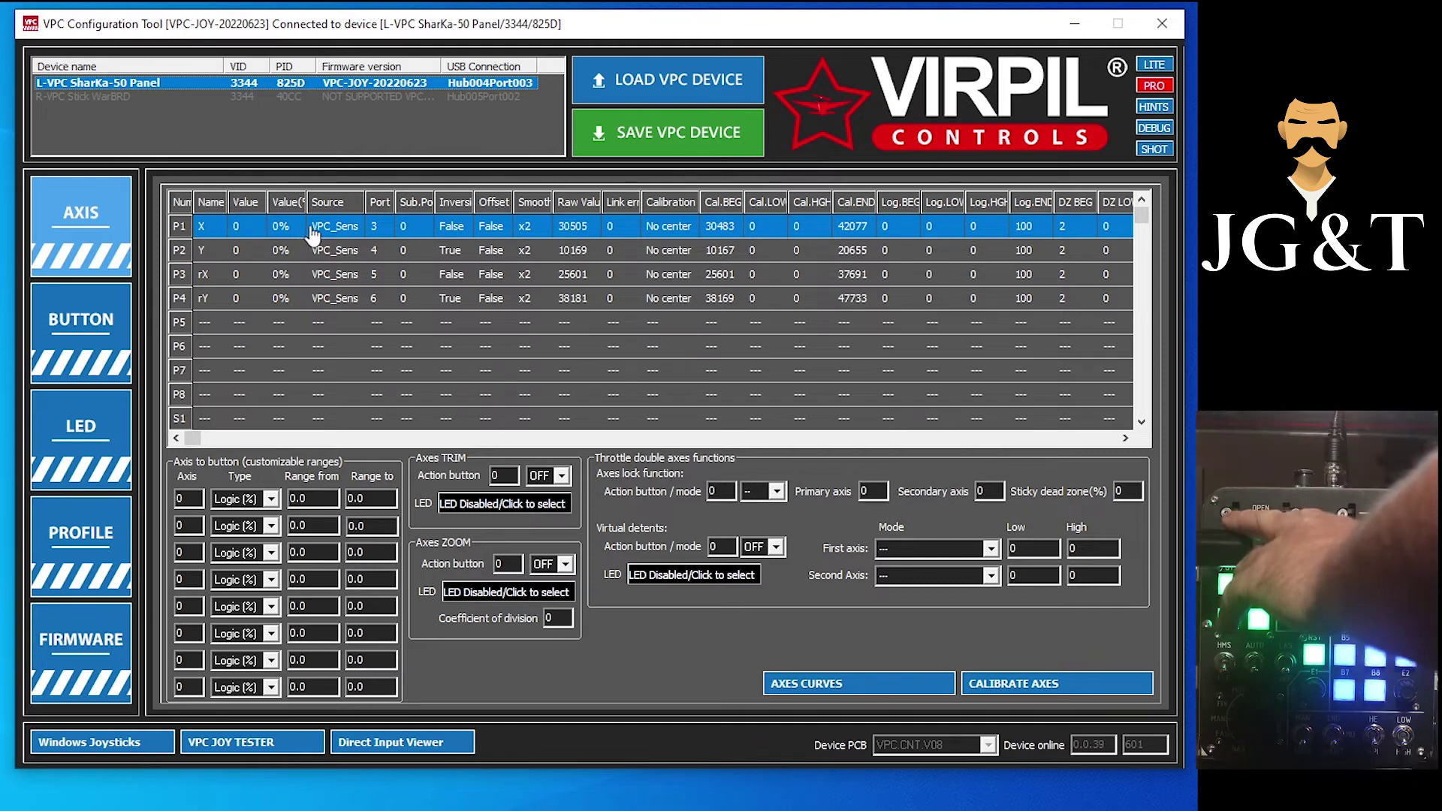
On axis X, enable the 0-20% and 41-60% axis-to-button zones.
double_click(338, 233)
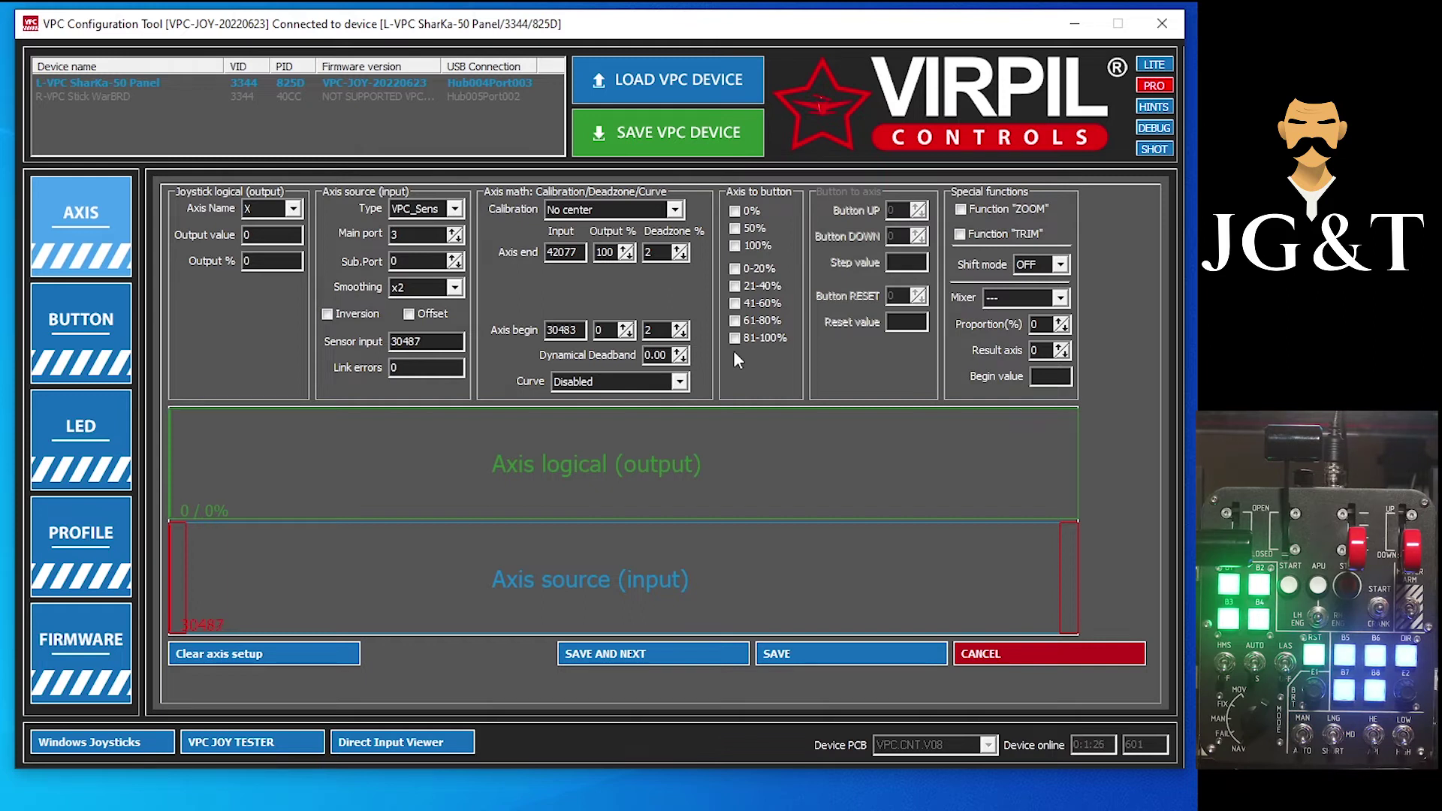
left_click(736, 270)
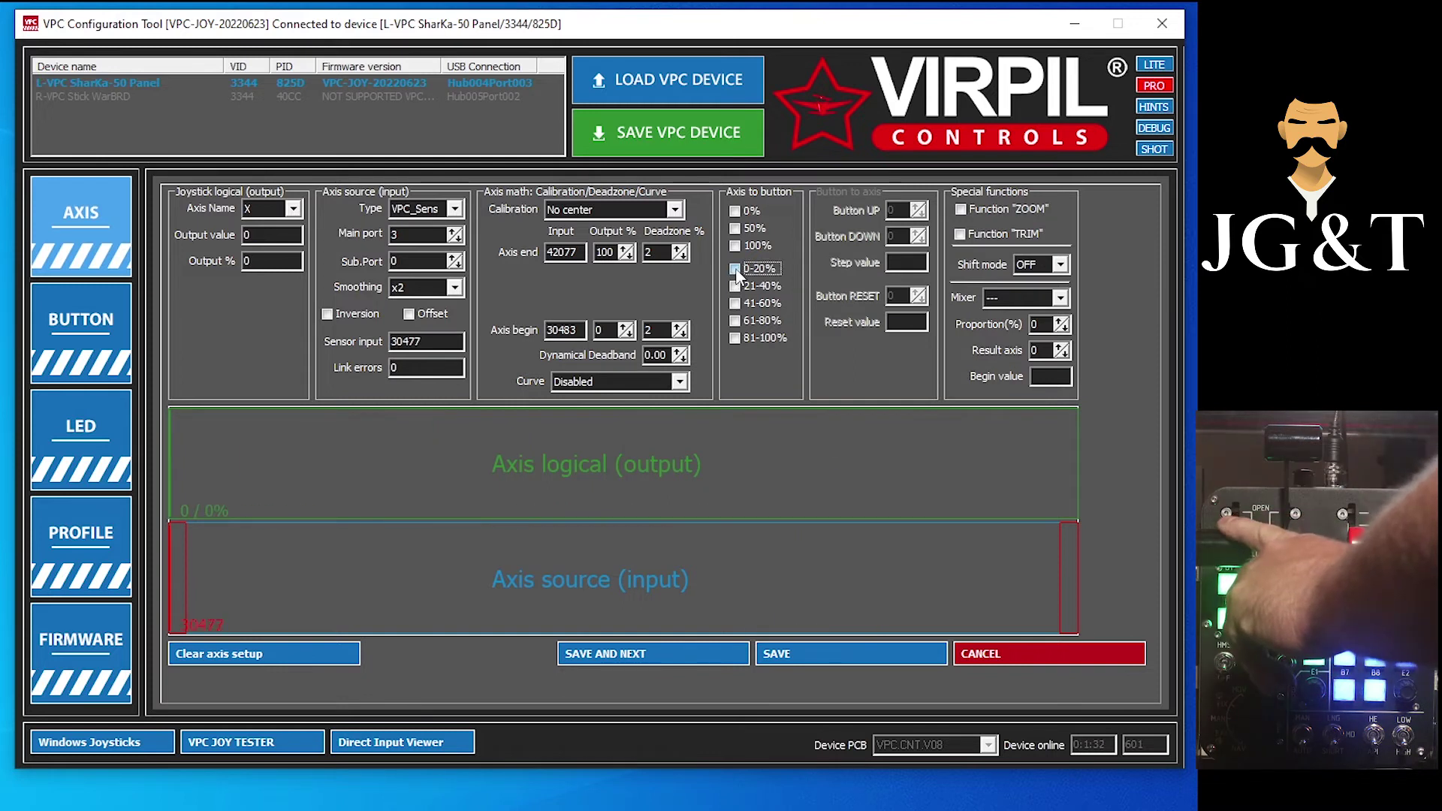
left_click(736, 304)
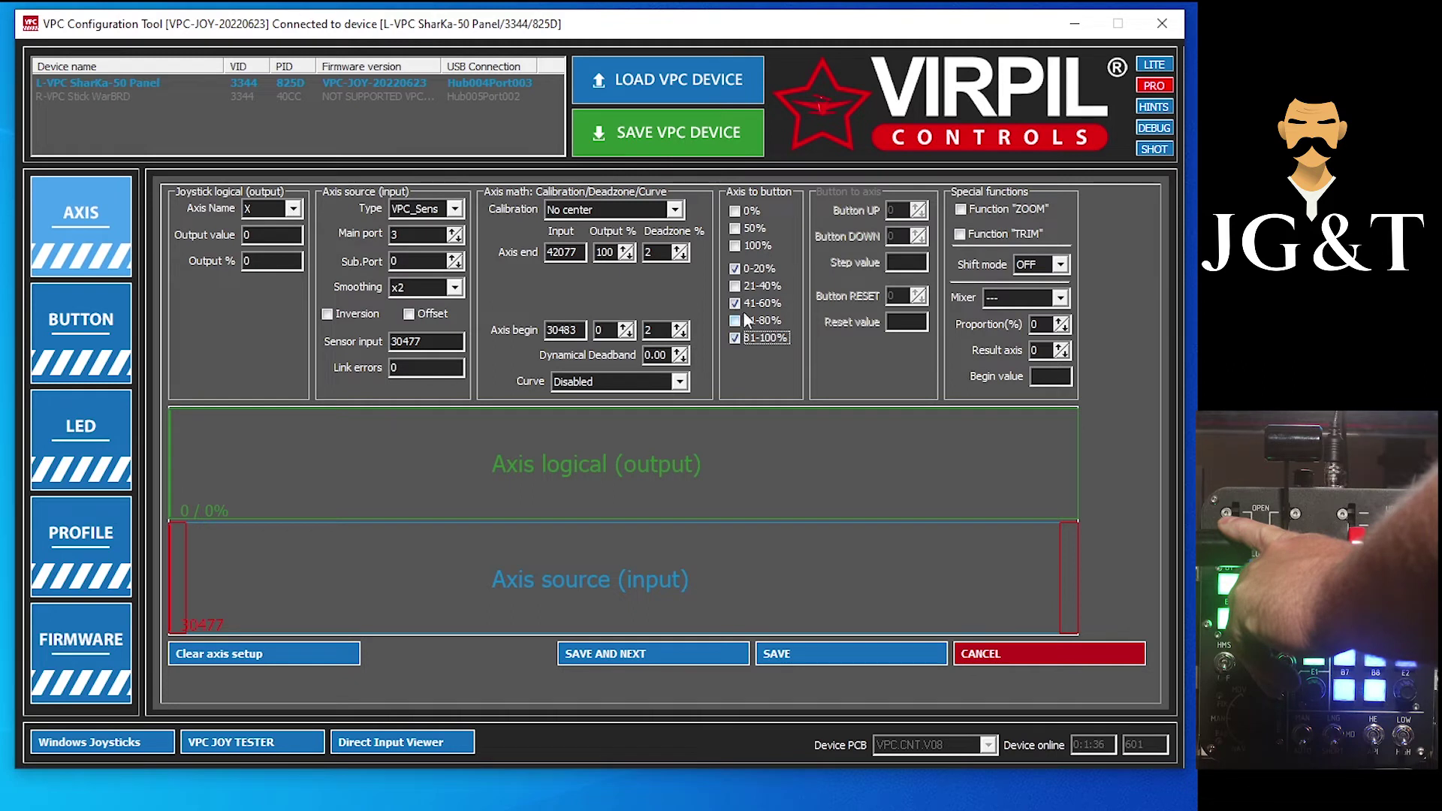
Save the X-axis button zones and write them to the panel, creating physical buttons 49–51.
left_click(850, 665)
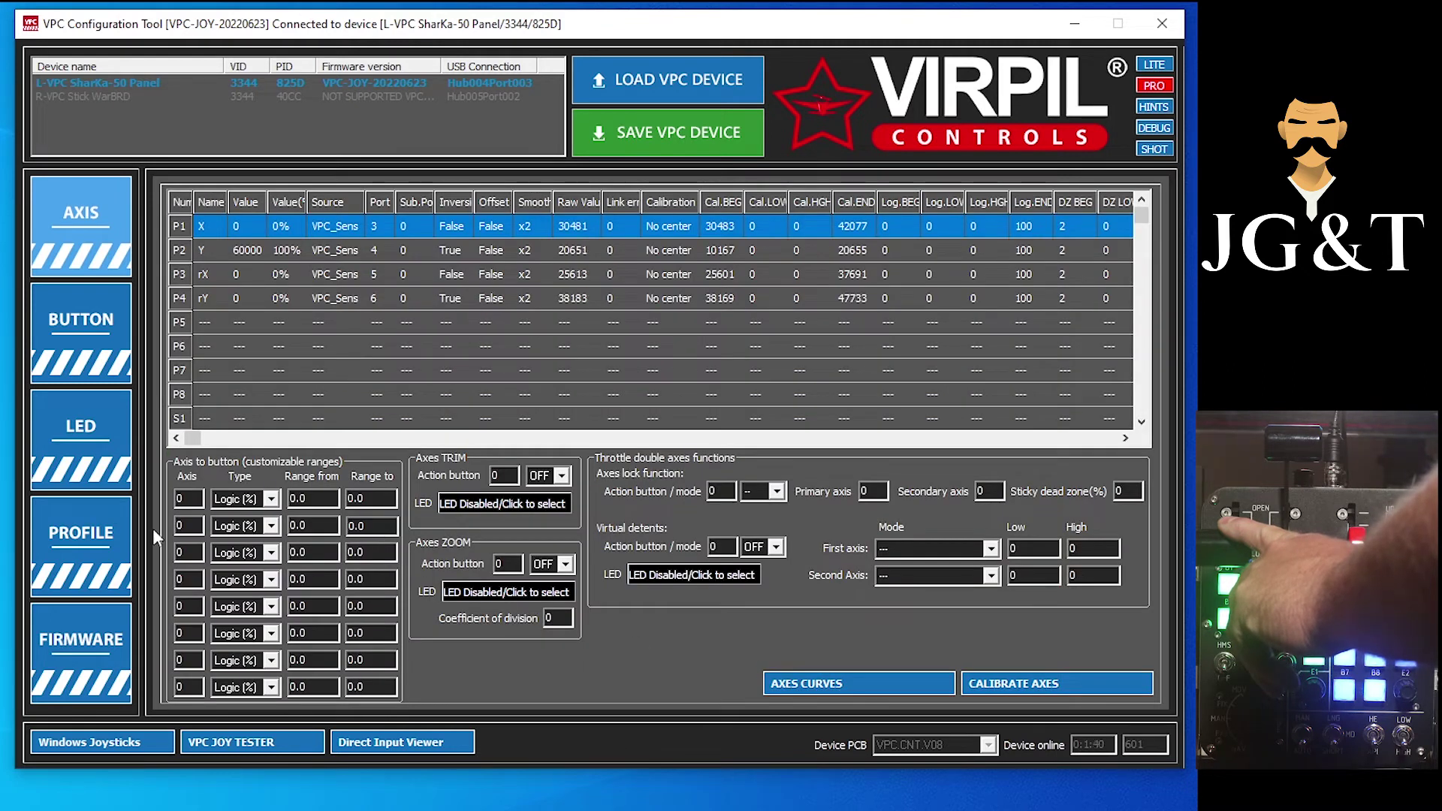
left_click(82, 330)
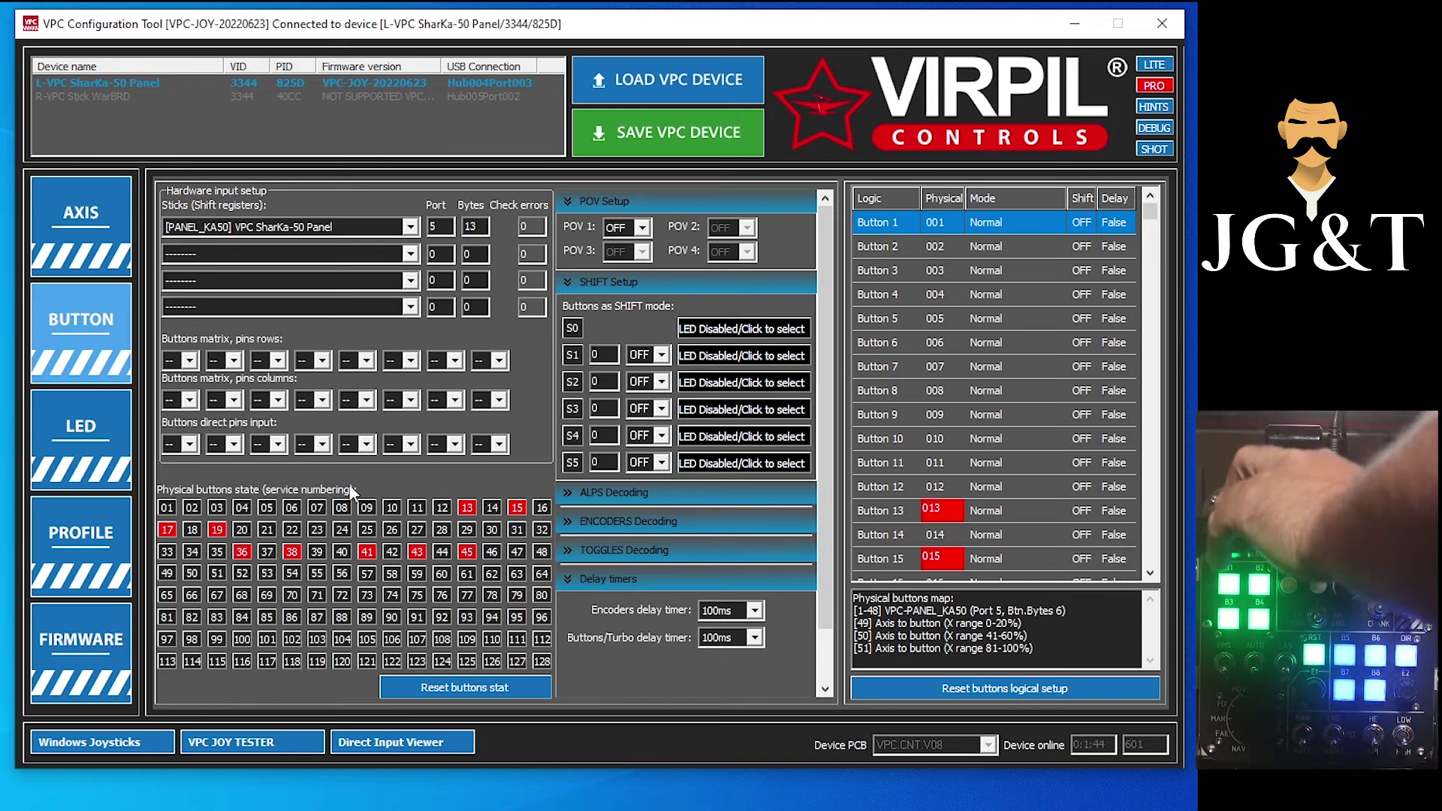
left_click(654, 141)
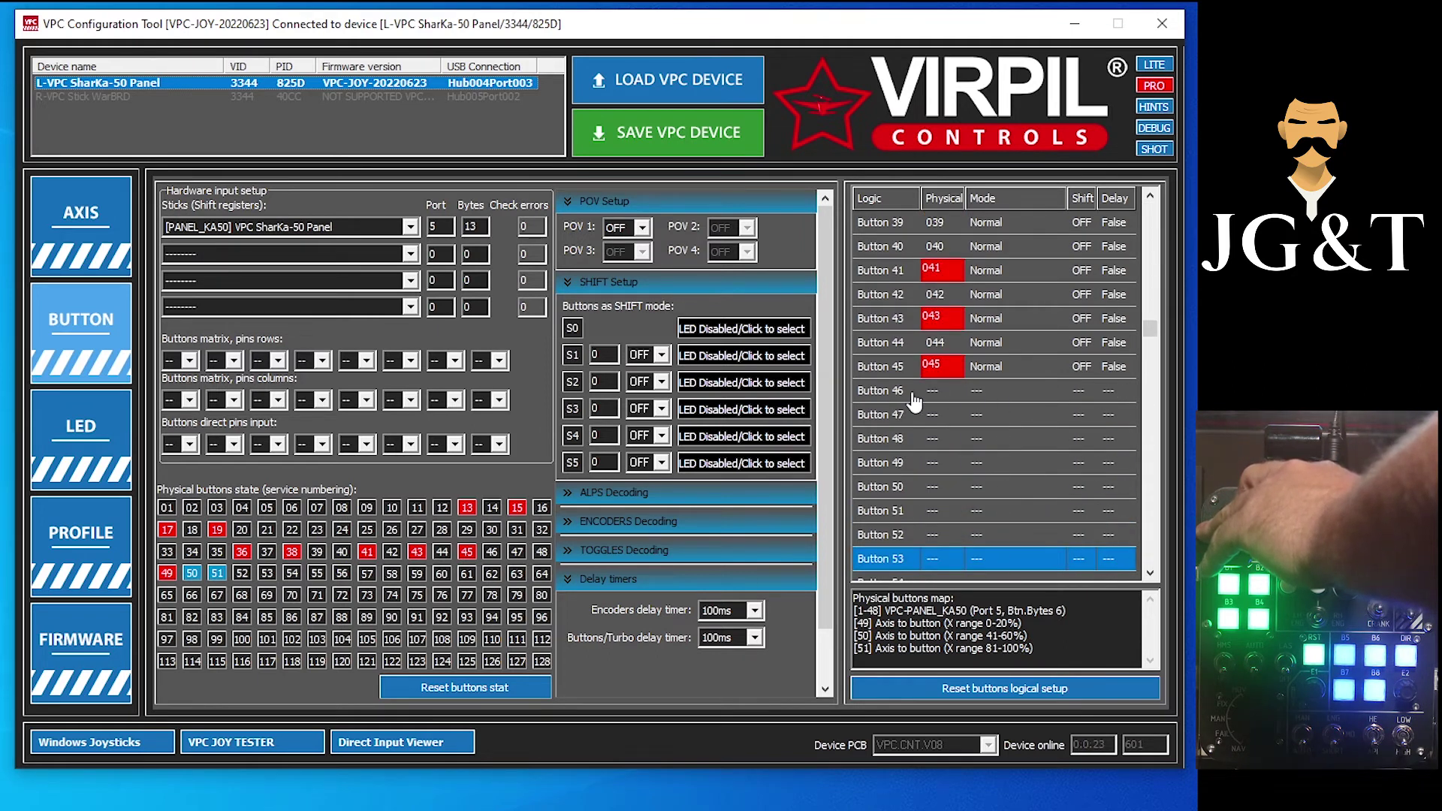
Map logical Buttons 46, 47, 48 to physical buttons 49, 50, 51 and save to the device.
double_click(974, 400)
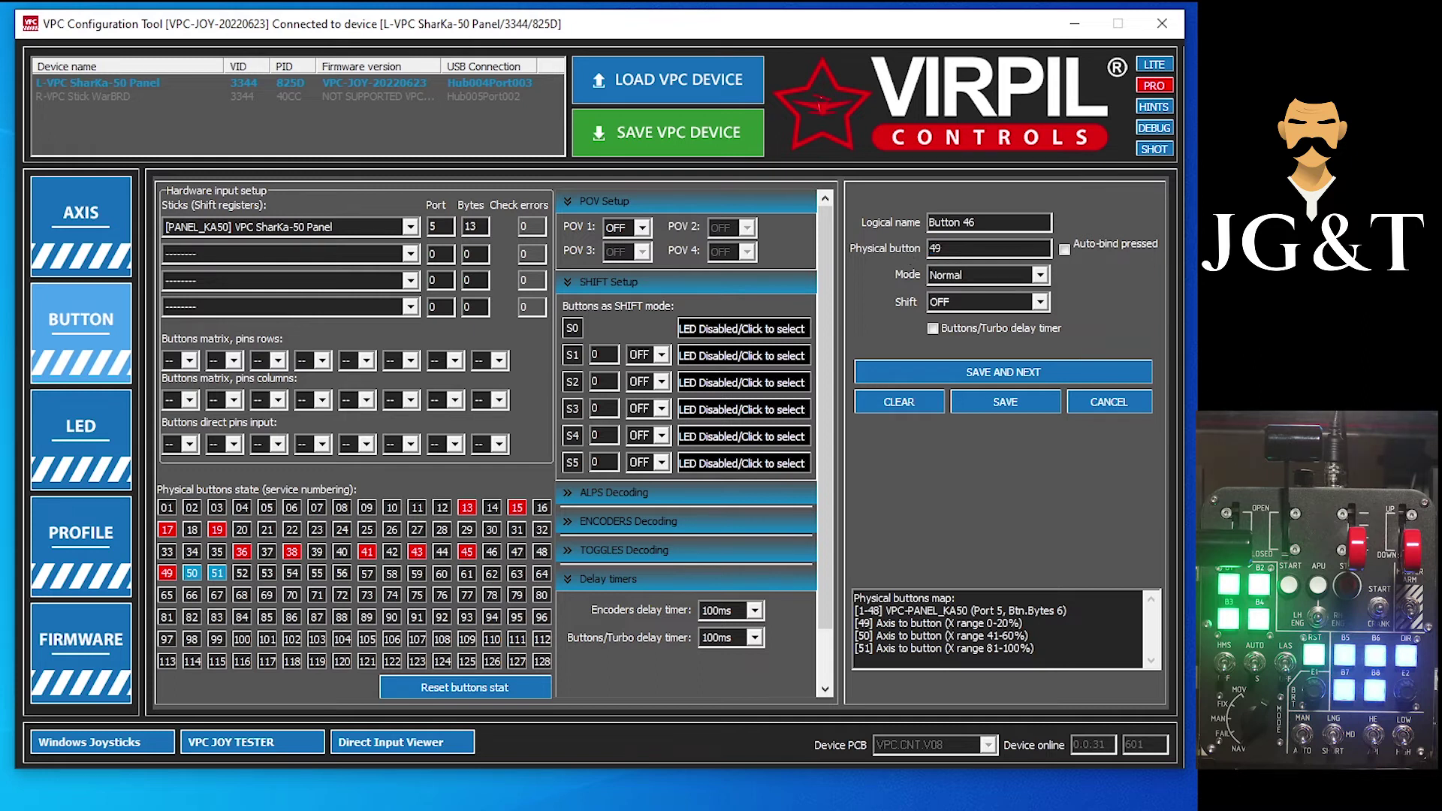
left_click(981, 371)
left_click(1036, 373)
type("51")
left_click(1018, 408)
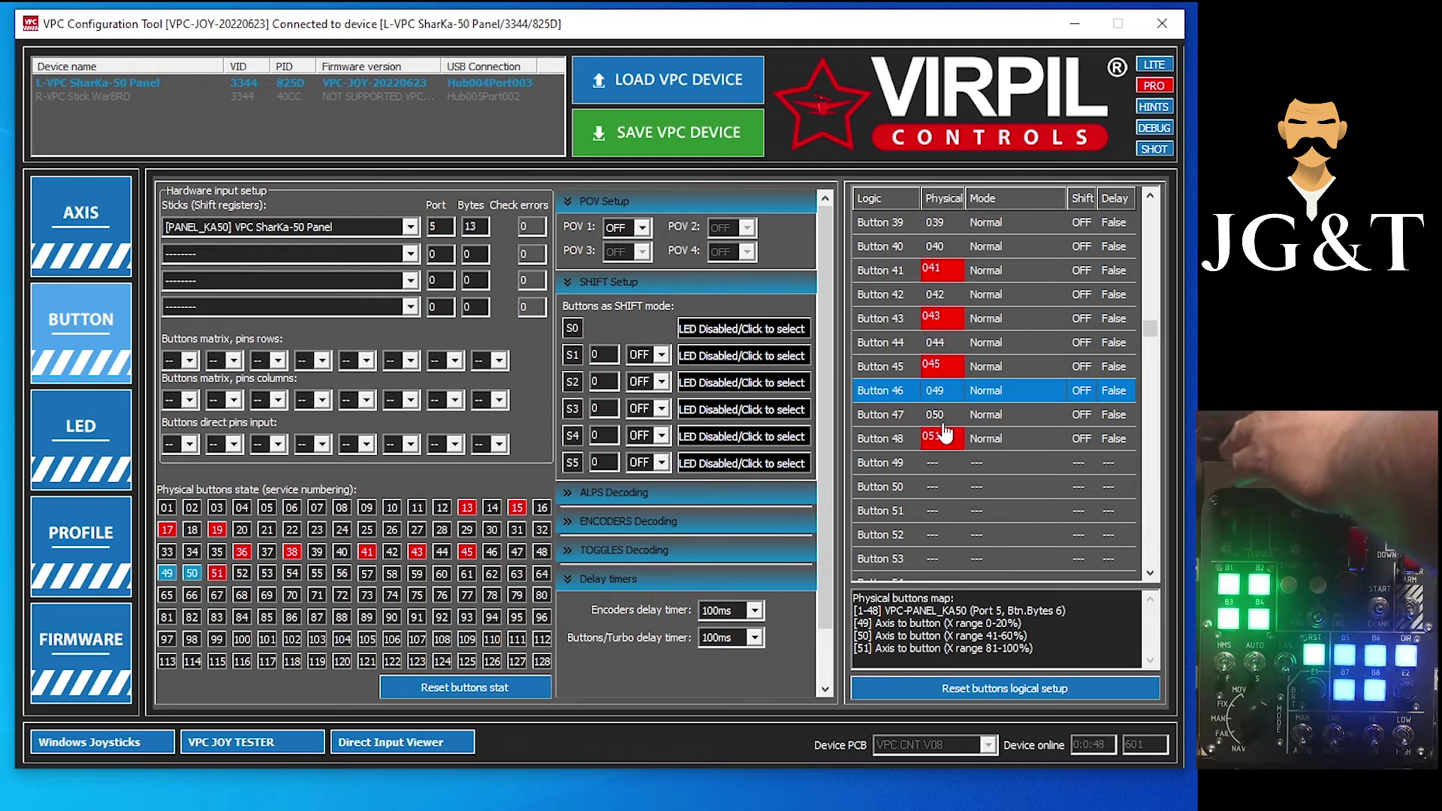
left_click(644, 141)
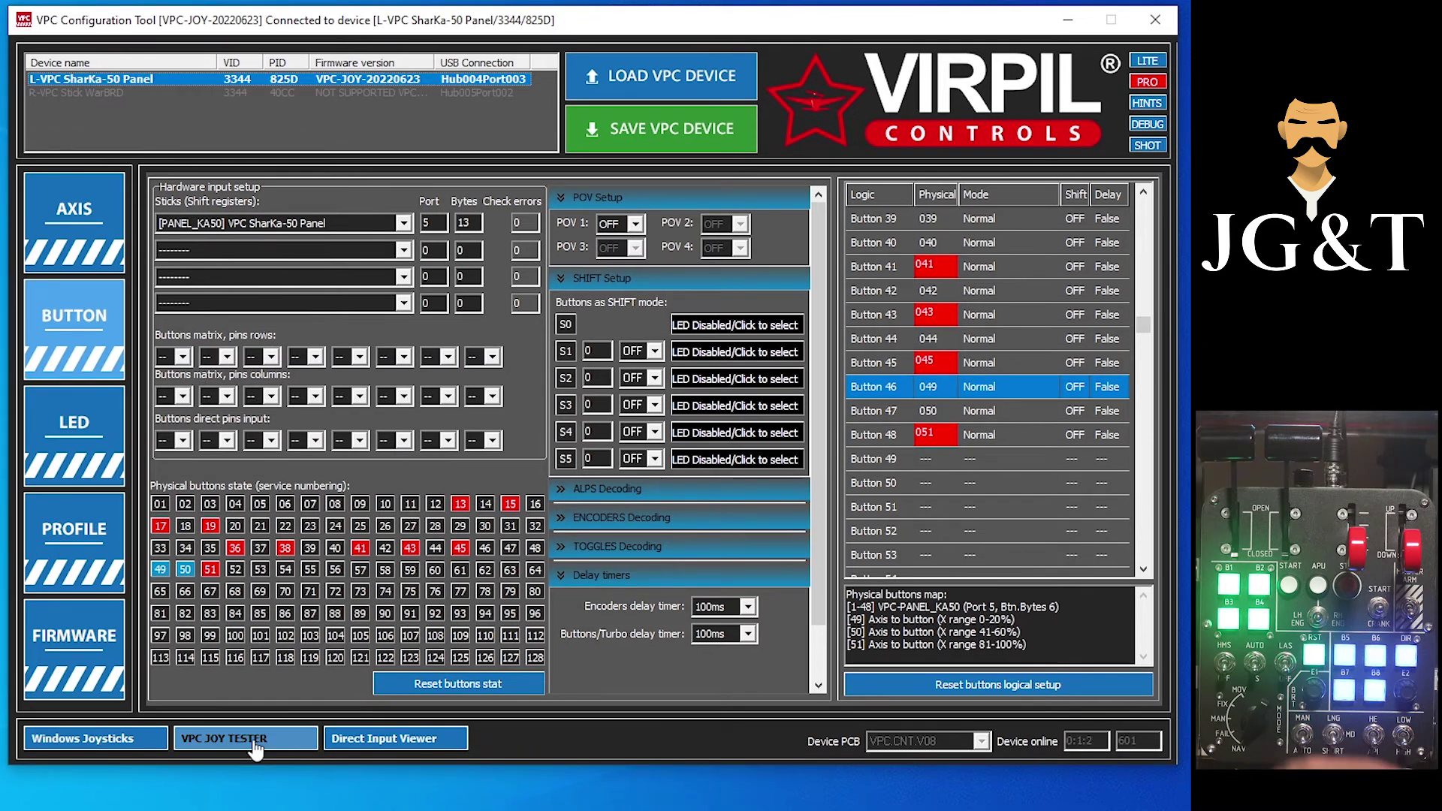
In the VPC Joystick Tester, confirm moving the X axis fires Buttons 46–48.
left_click(252, 743)
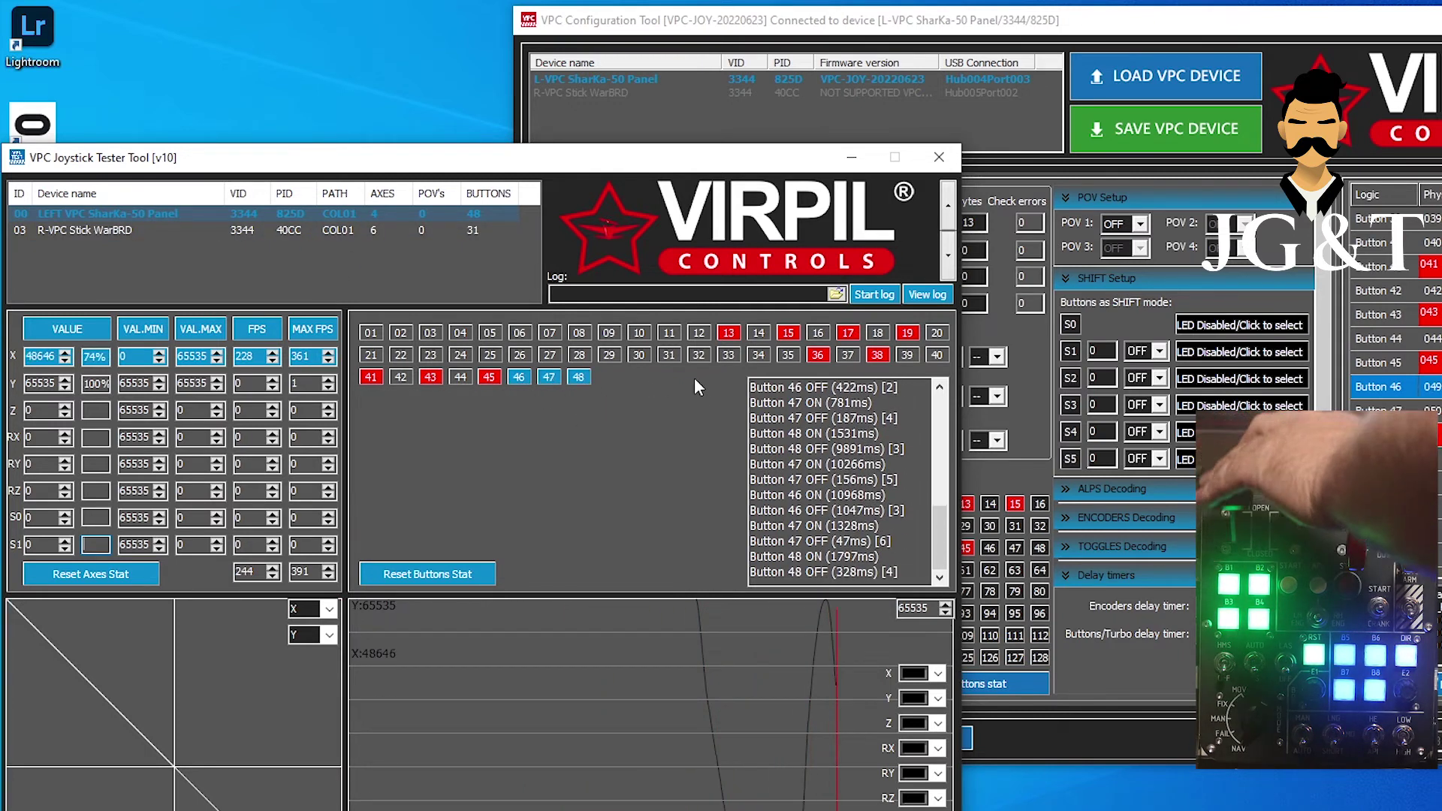
Close the joystick tester, reset logical Buttons 46–48, and return to the SharKa-50 axis table.
left_click(938, 157)
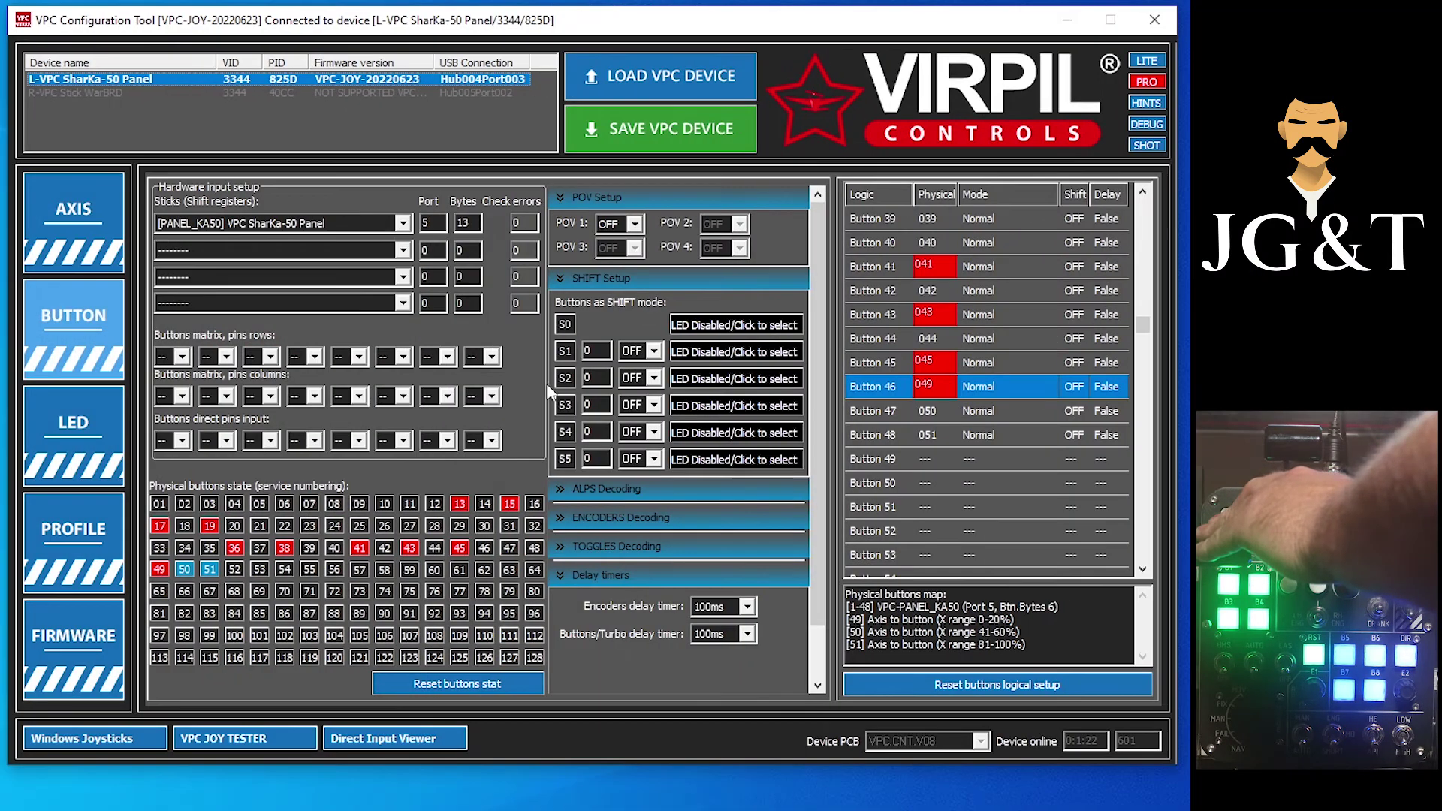
left_click(993, 434)
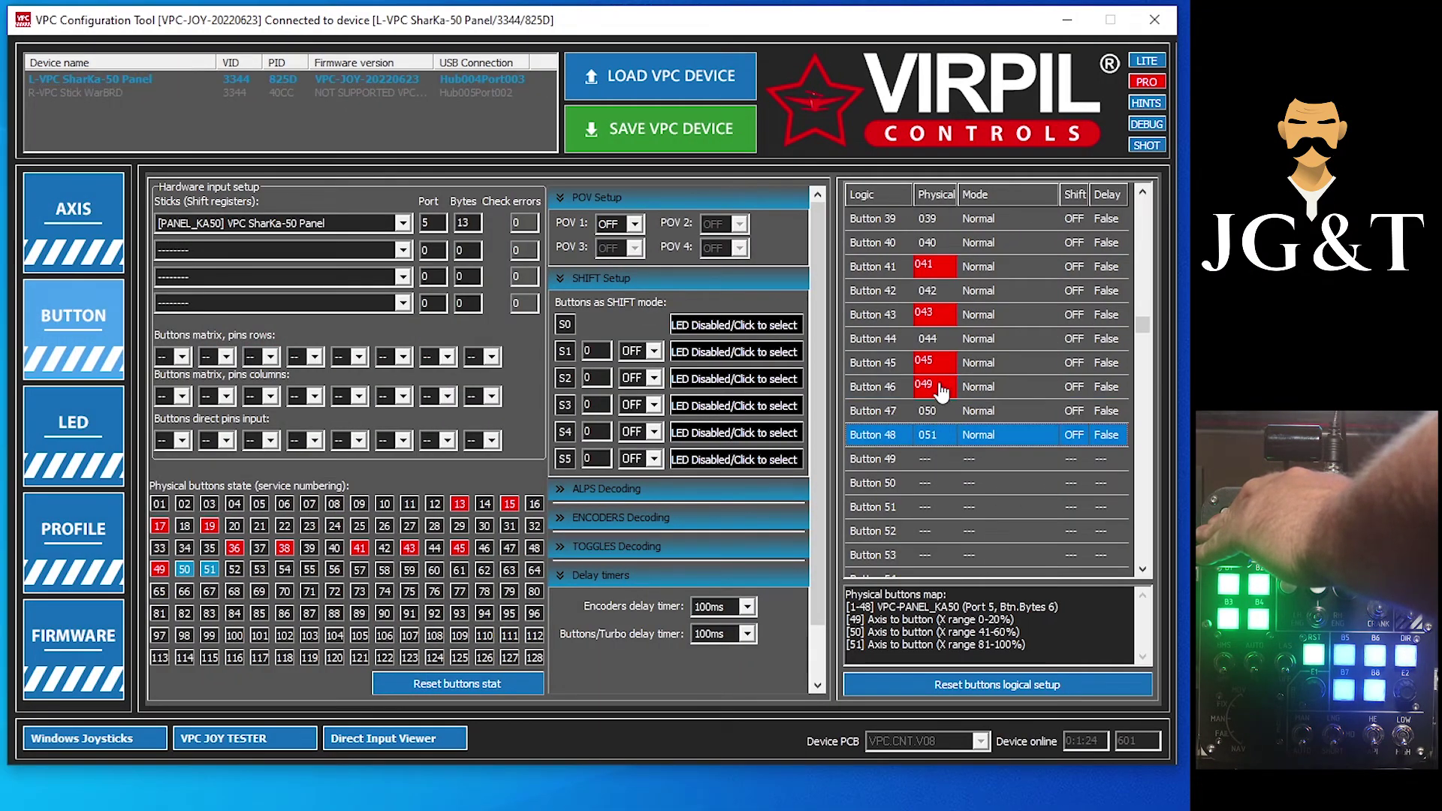
left_click(988, 387)
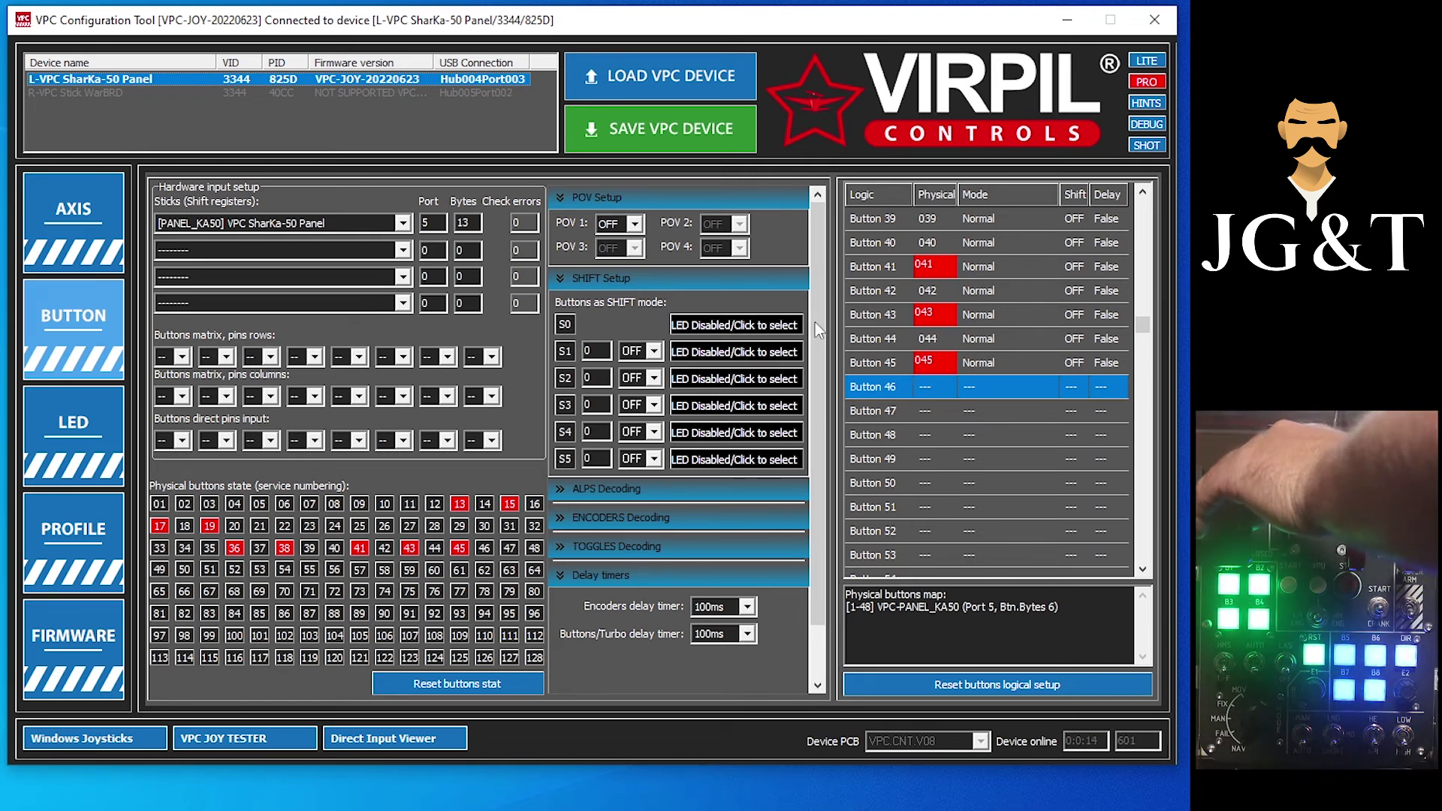
left_click(84, 226)
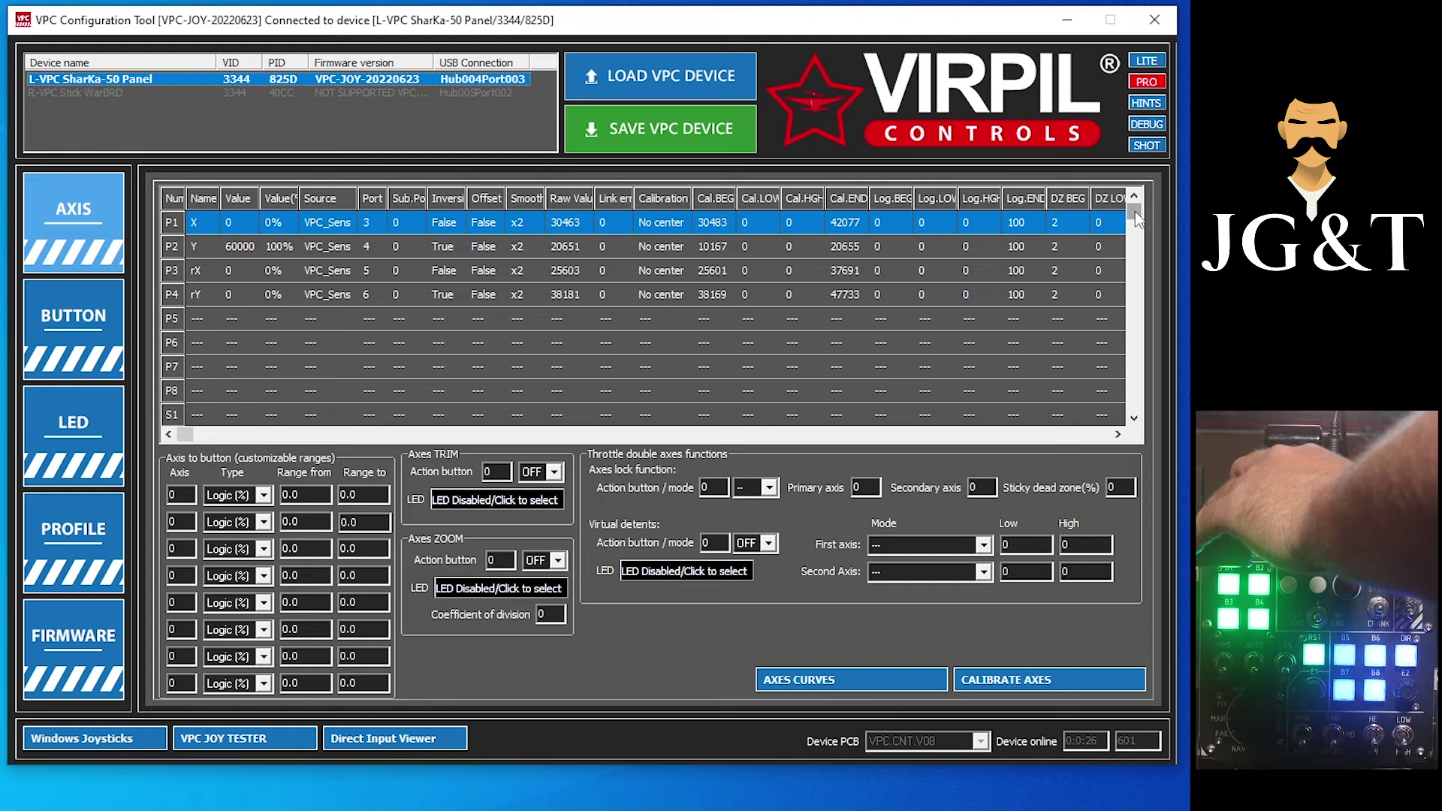
Enter axis 1 and axis 2 in the first two Axis to button rows.
left_click_drag(1136, 216, 1131, 380)
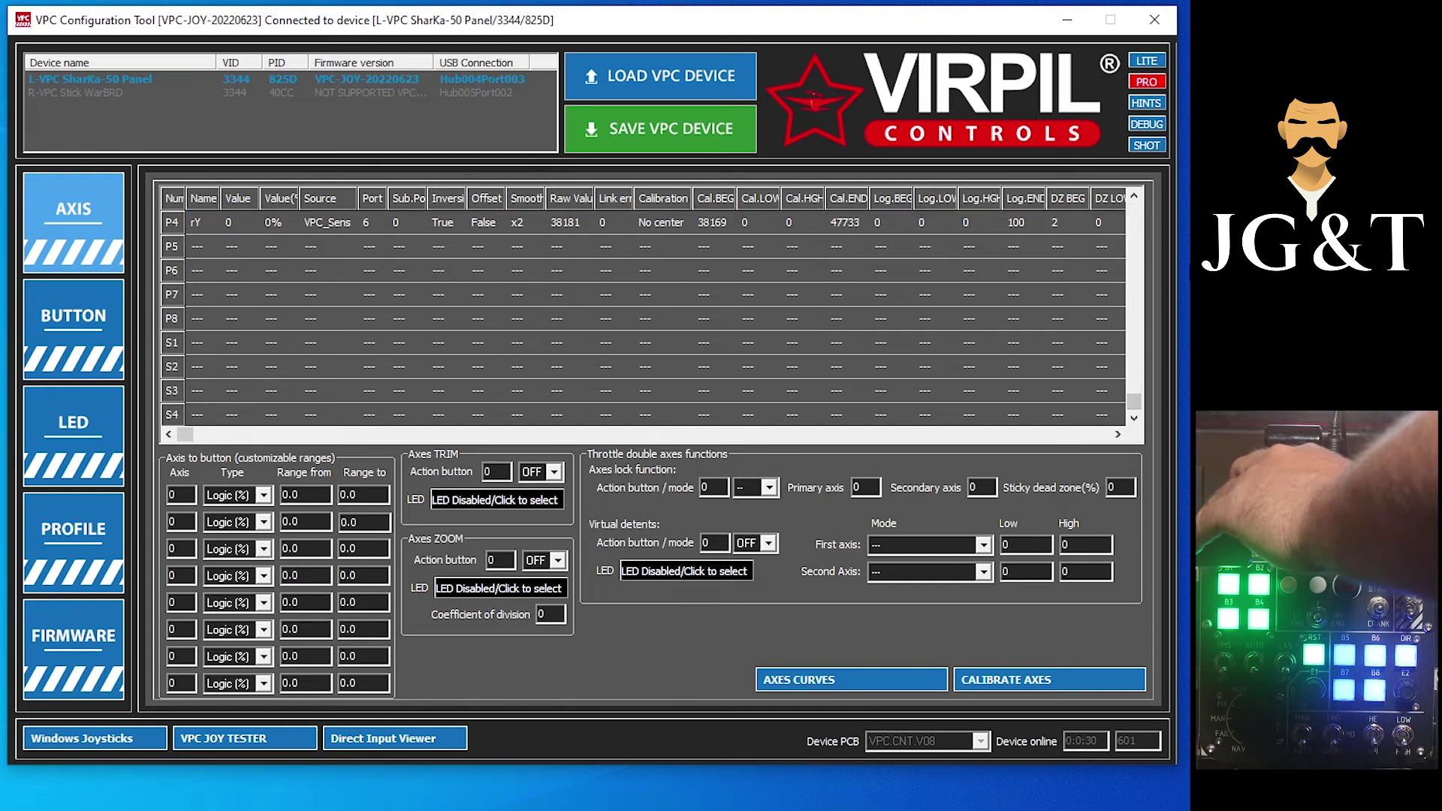
left_click_drag(1136, 405, 1136, 212)
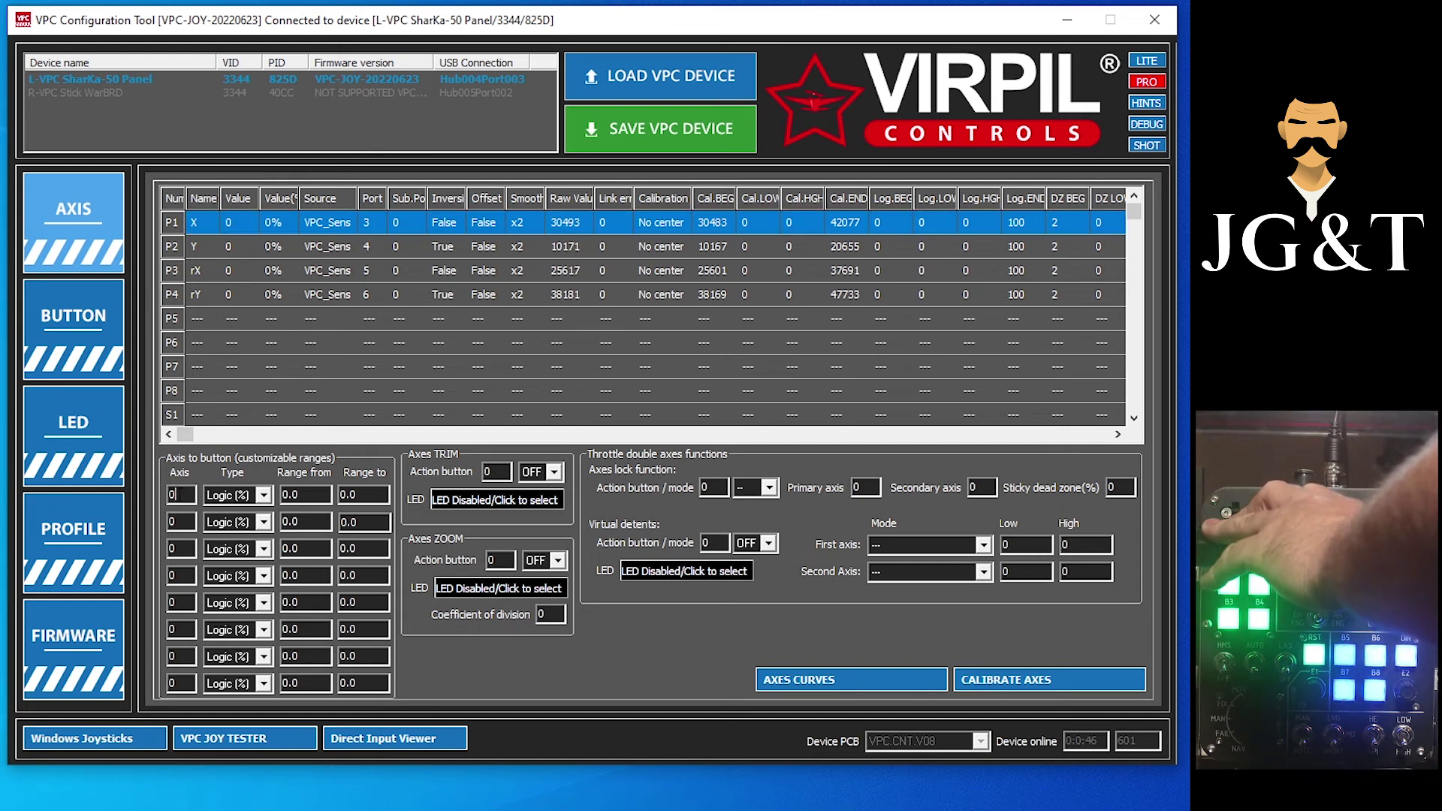
type("1")
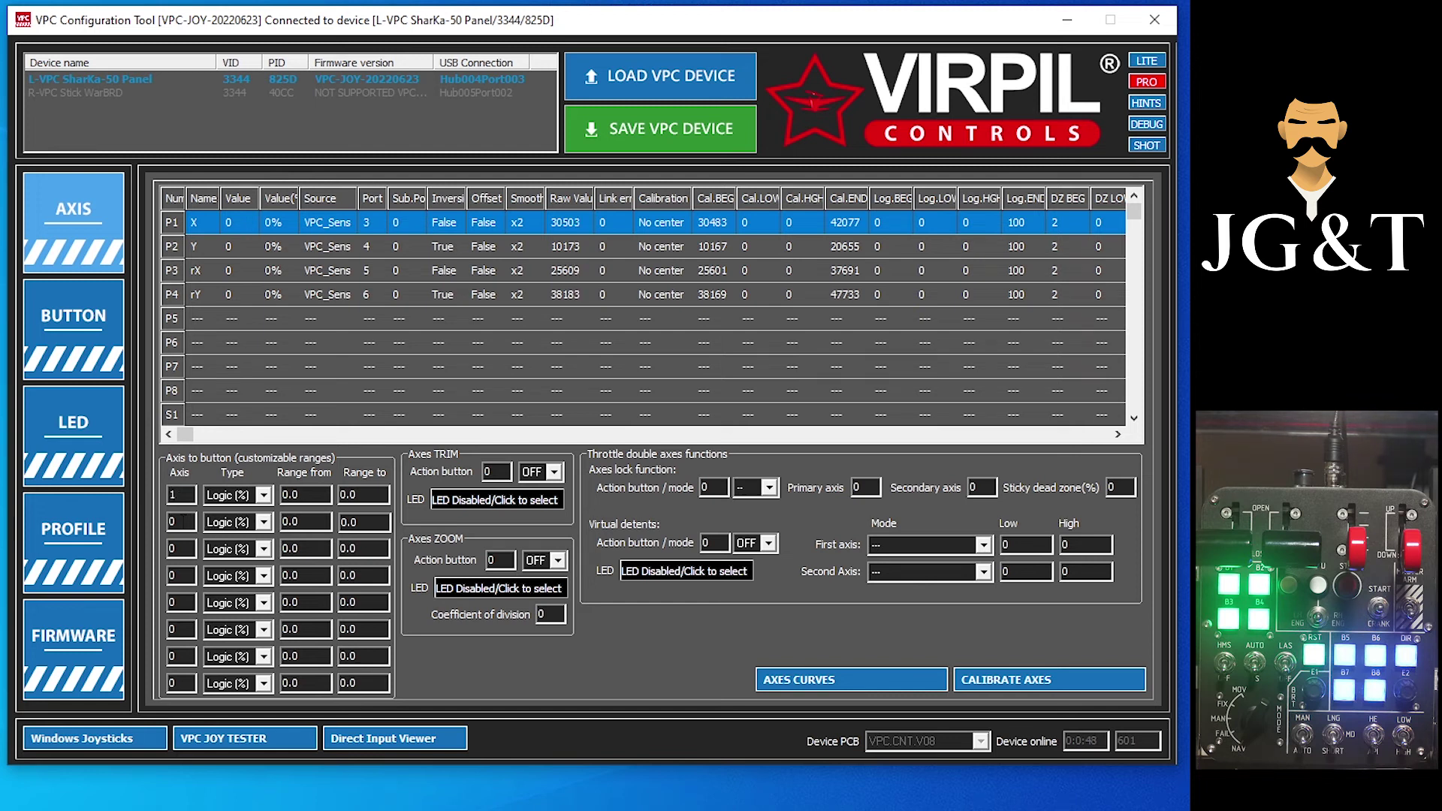
type("2")
Keep the Logic (%) type and give rows 1–2 a 0.0–10.0 range.
left_click(267, 499)
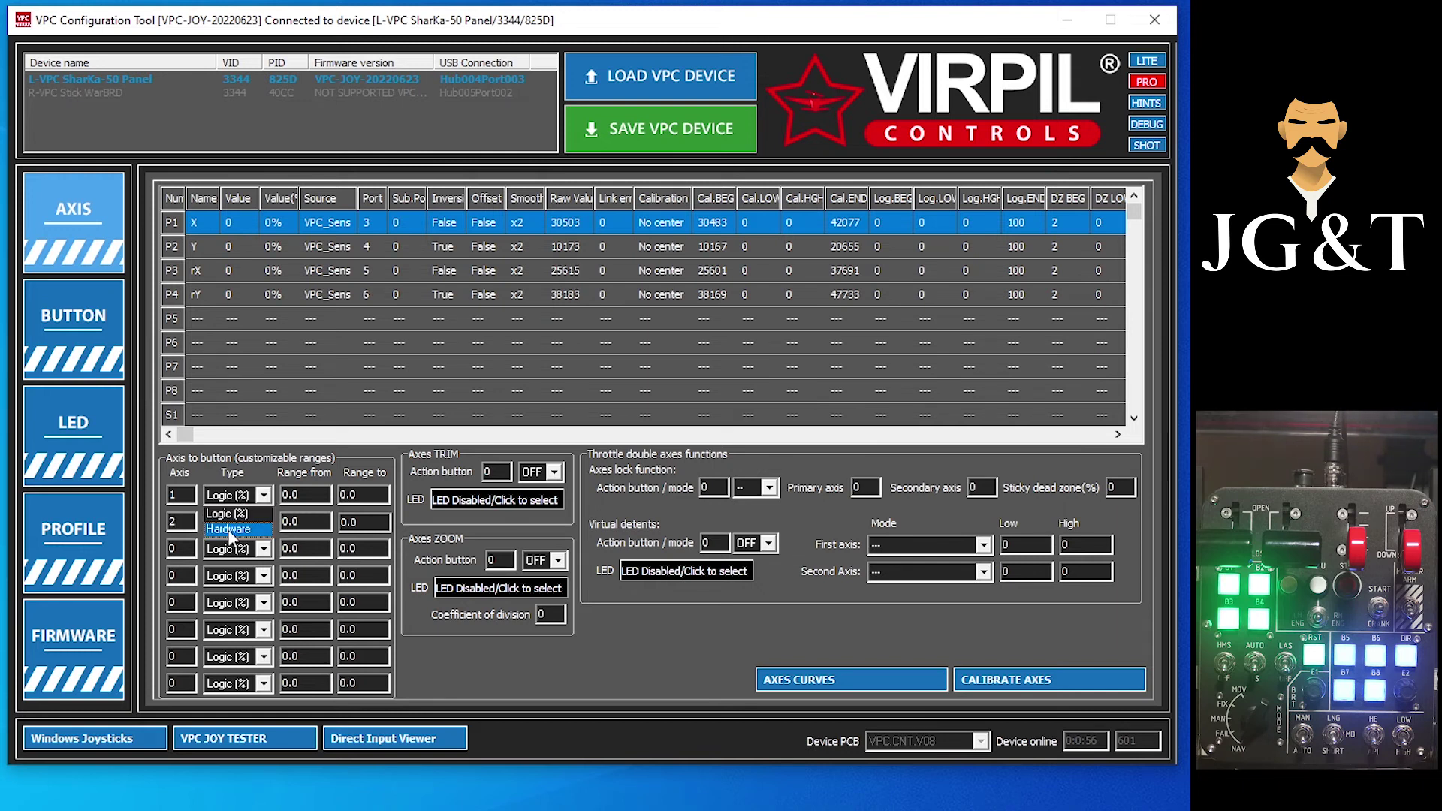
left_click(258, 498)
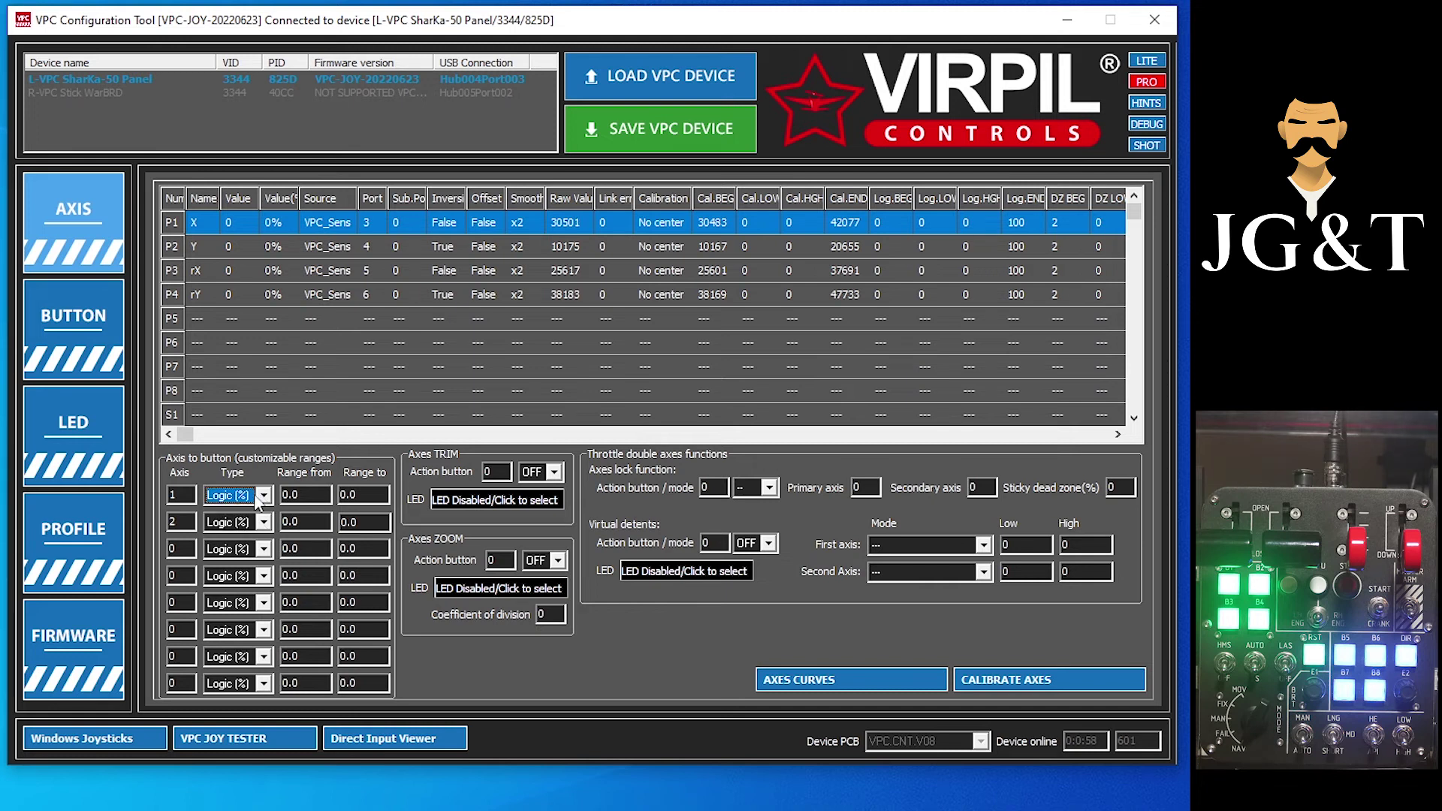
left_click(302, 494)
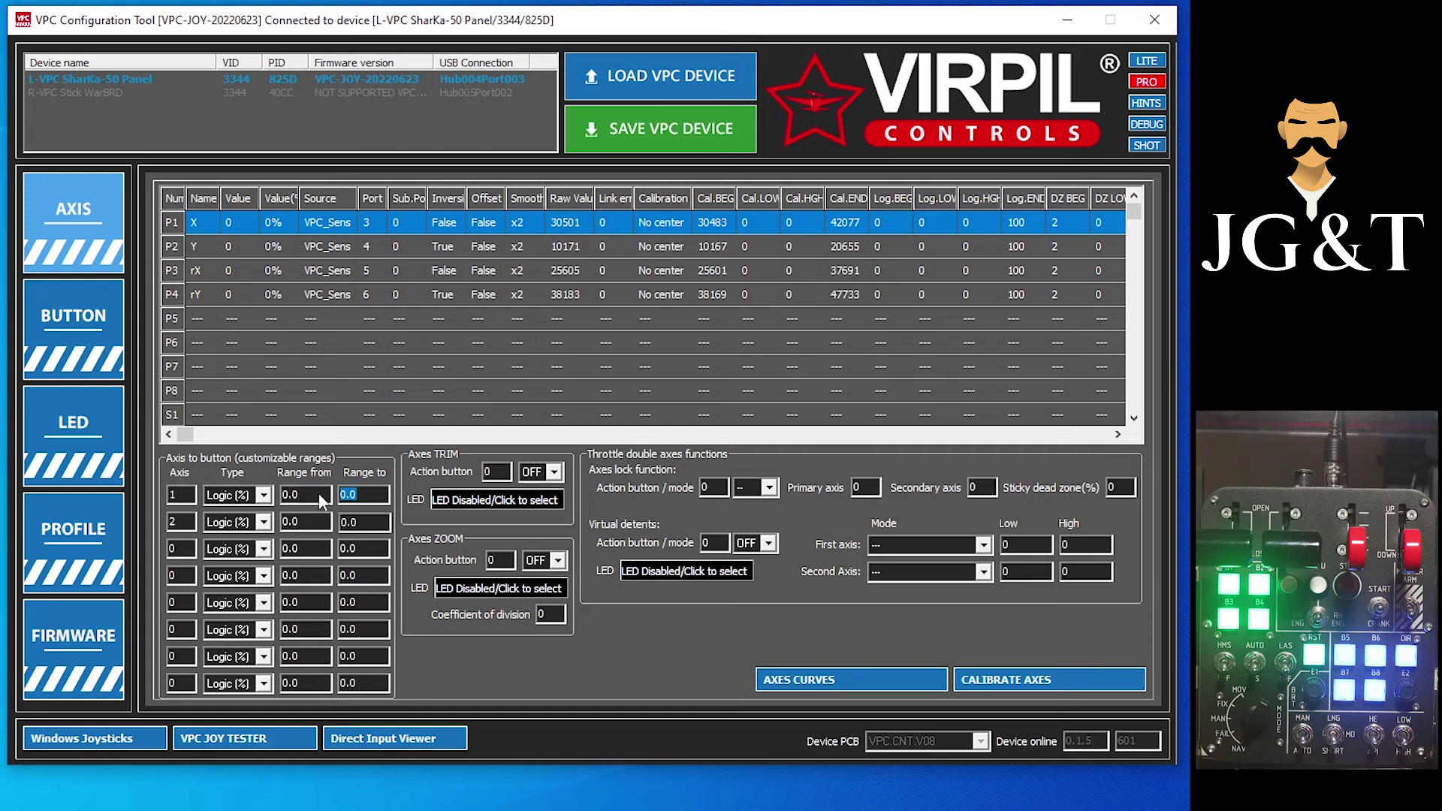
type("10")
key("Tab")
type("10")
Assign axes 1 and 2 to rows 3–4 with 90.0–100.0 ranges and save to the device.
left_click(178, 557)
type("1")
left_click(181, 575)
type("2")
left_click(311, 553)
type("100")
double_click(303, 575)
type("100")
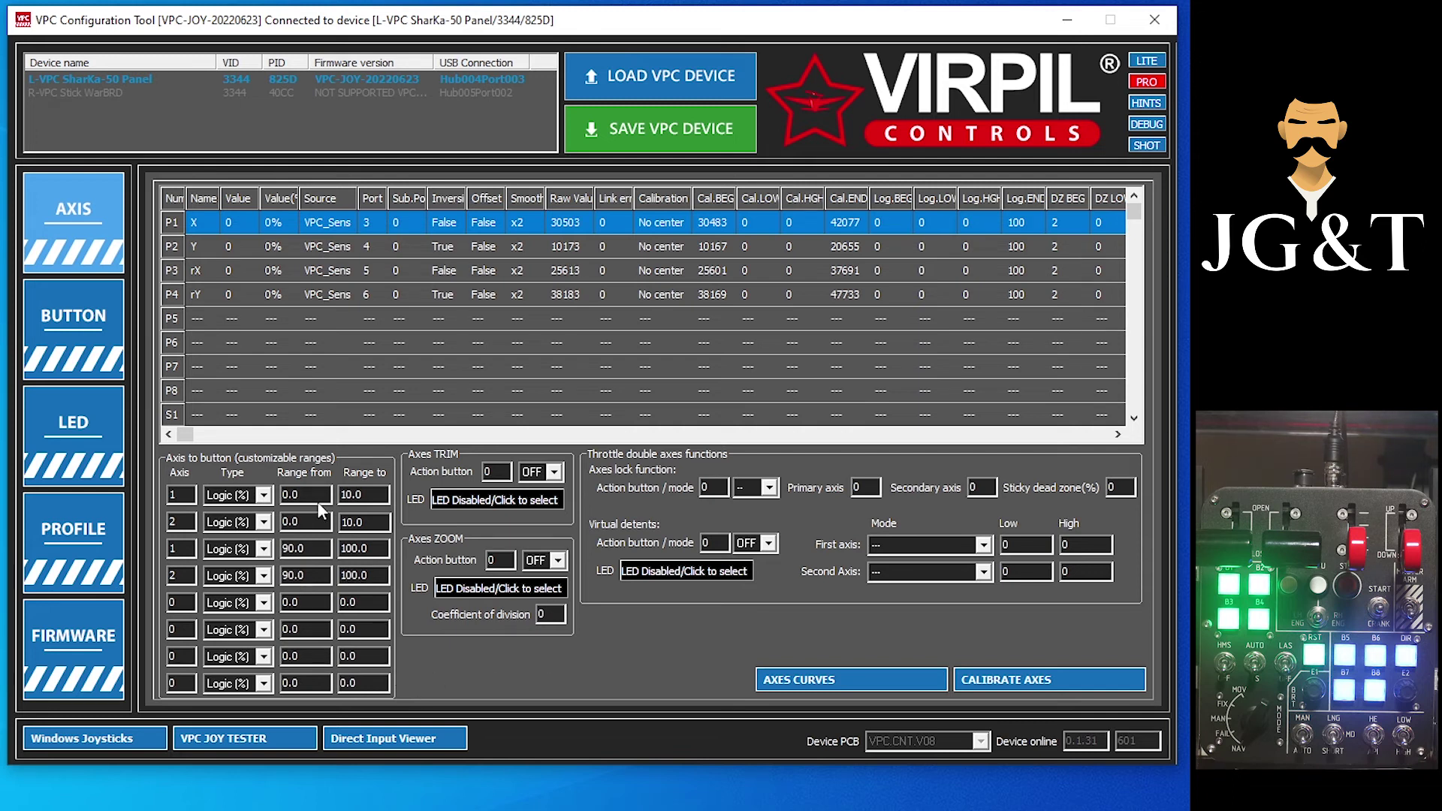
left_click(665, 134)
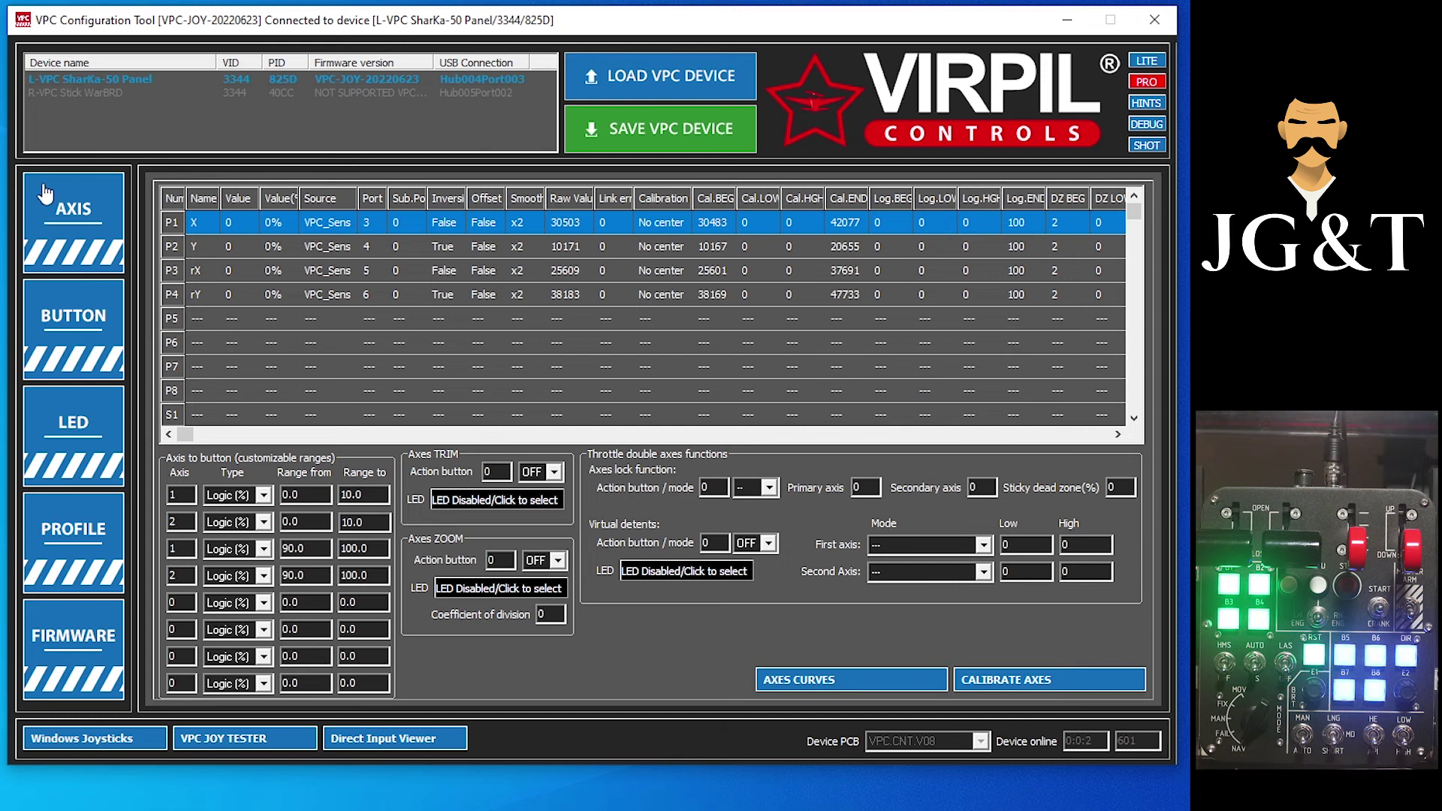
Show the button page listing new physical buttons 49–52 for the X and Y ranges.
left_click(78, 333)
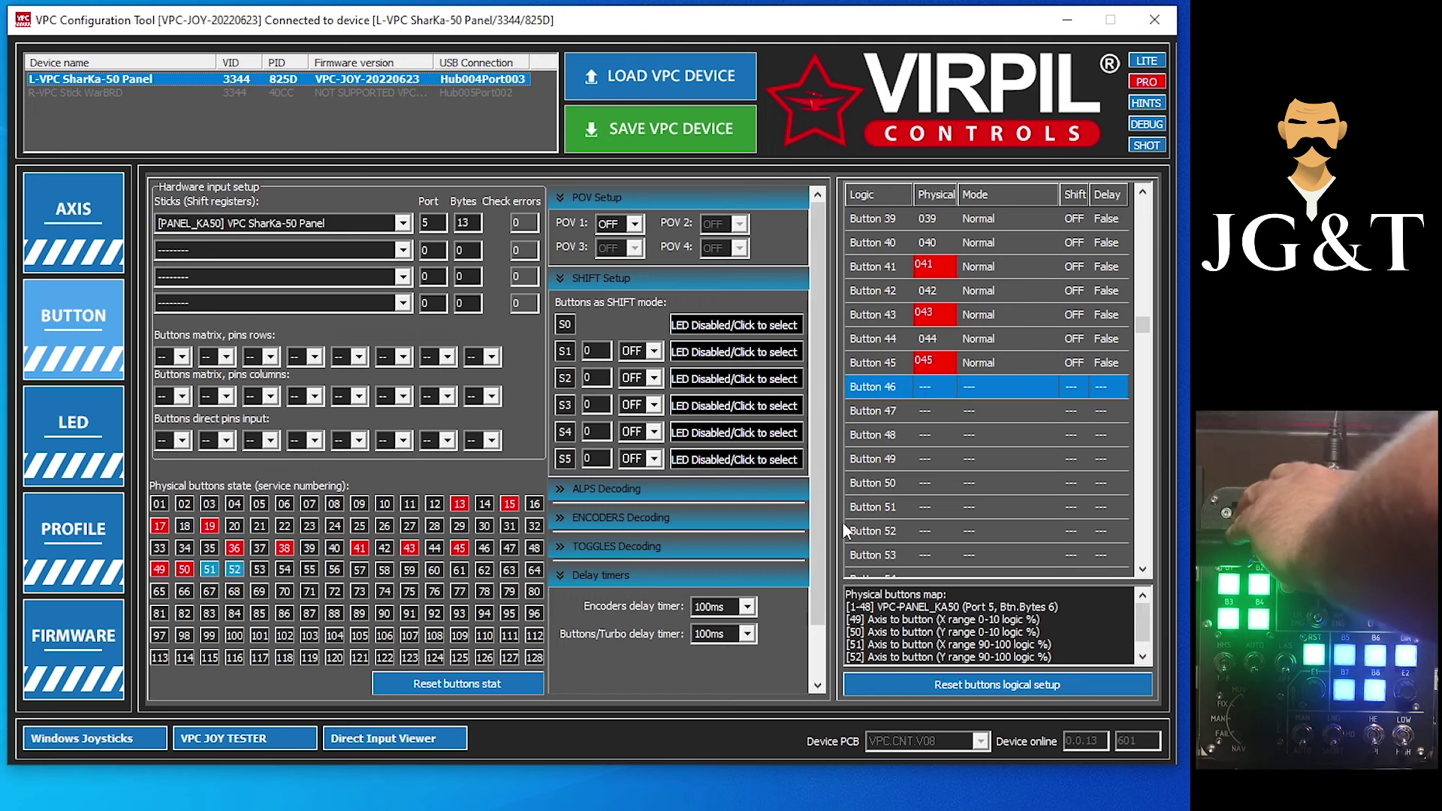
Map logical Buttons 46, 47, 48, 49 to physical buttons 49, 50, 51, 52 and save.
double_click(934, 392)
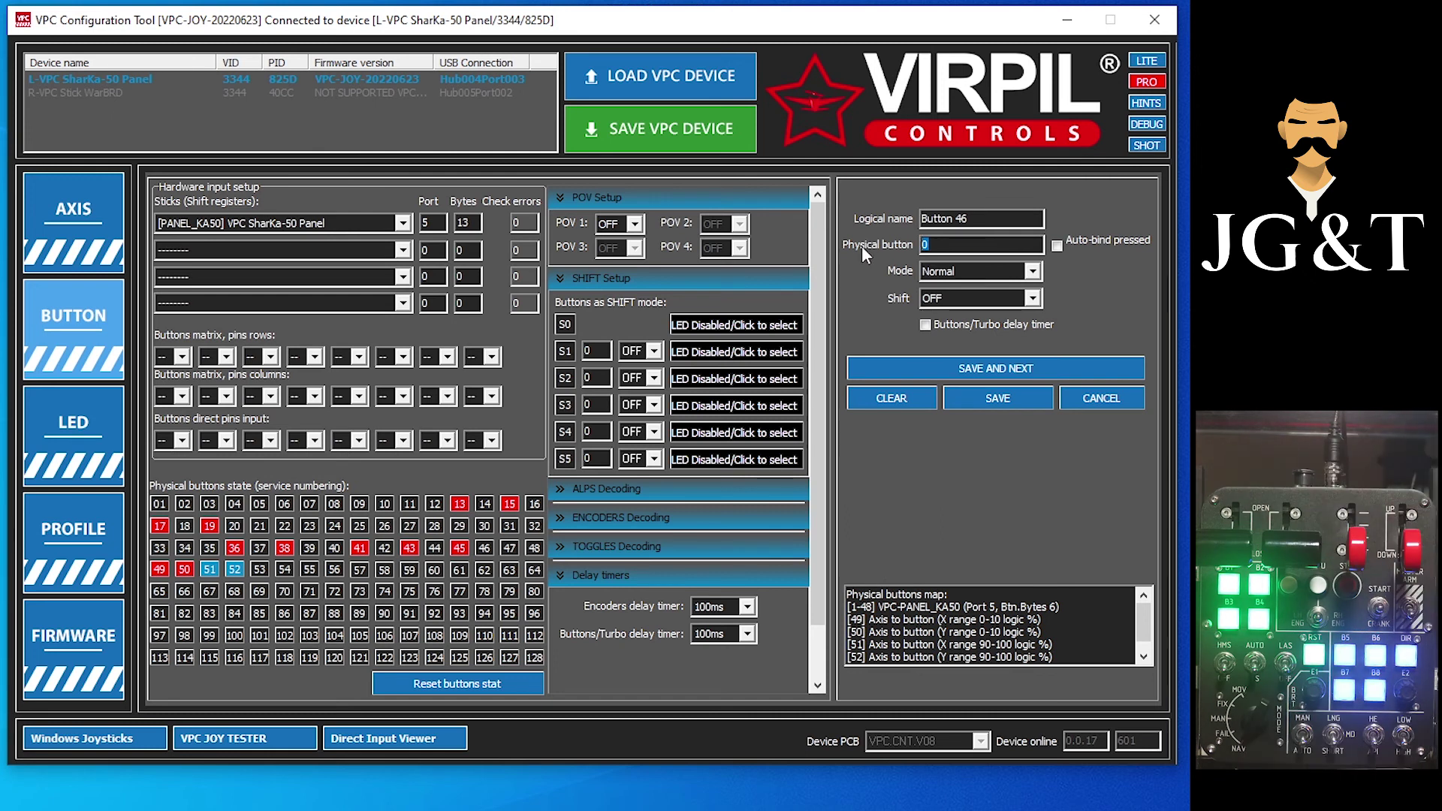
type("49")
left_click(953, 378)
left_click(967, 366)
left_click(964, 368)
left_click(993, 400)
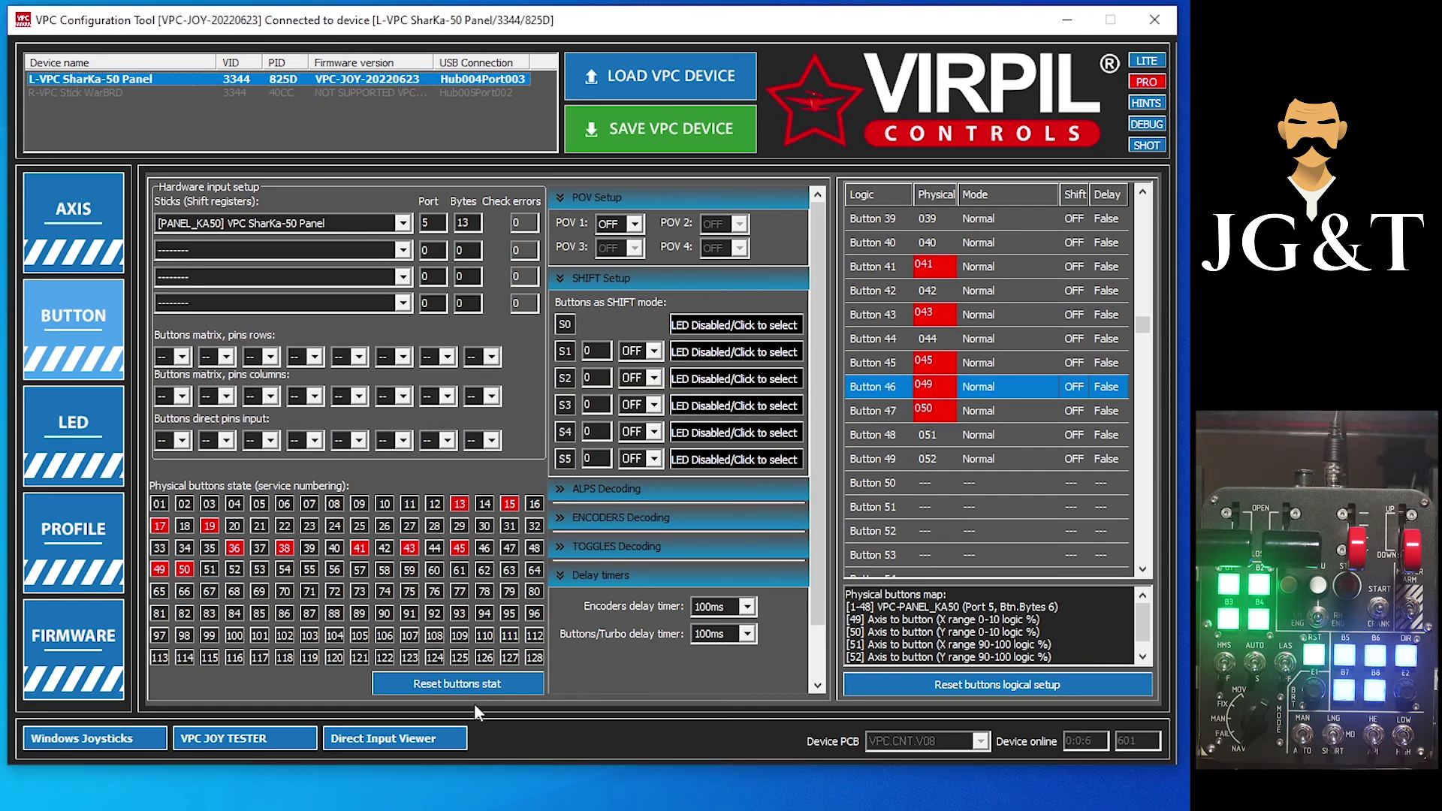
Launch the VPC Joystick Tester to check that Buttons 46–49 fire at the axis ends.
left_click(228, 748)
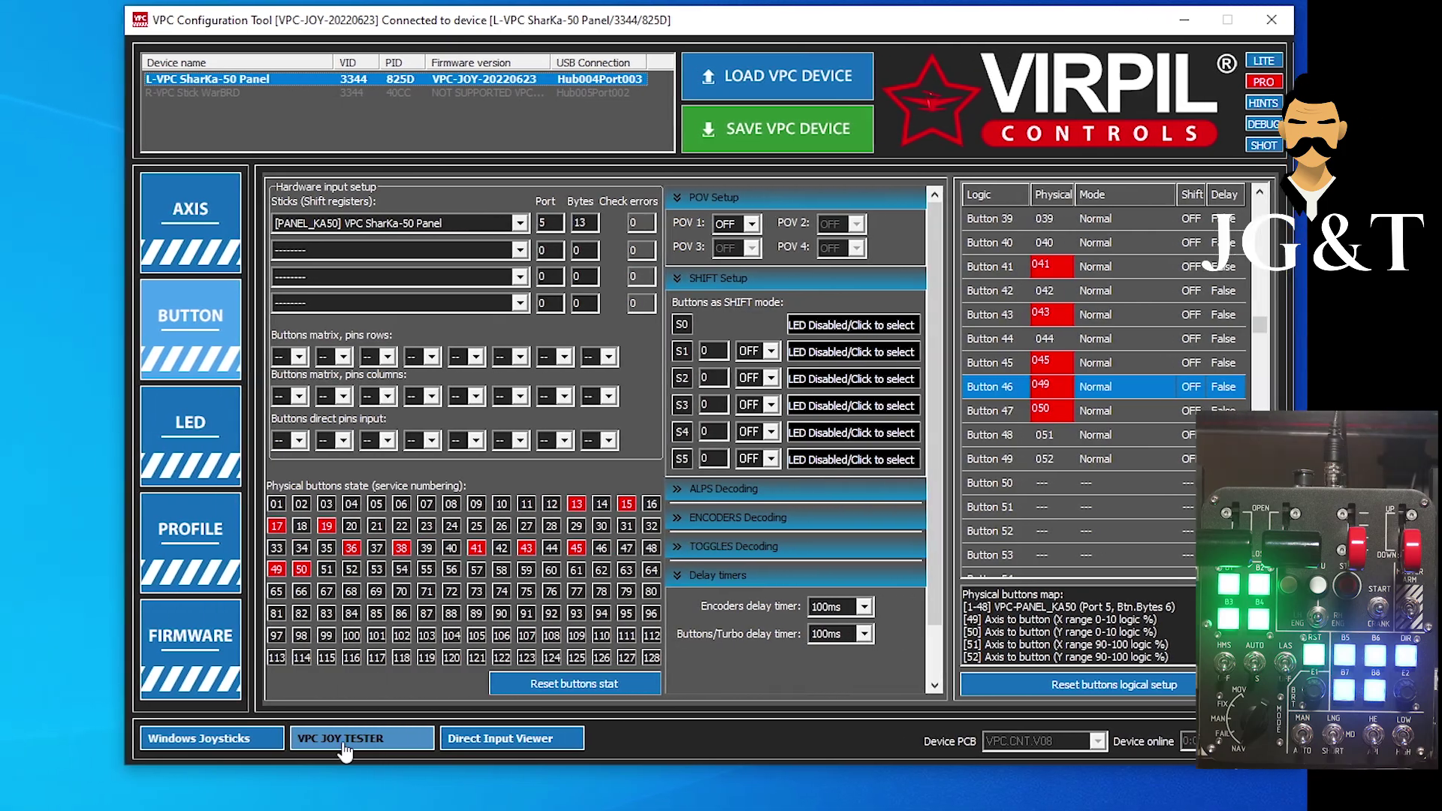